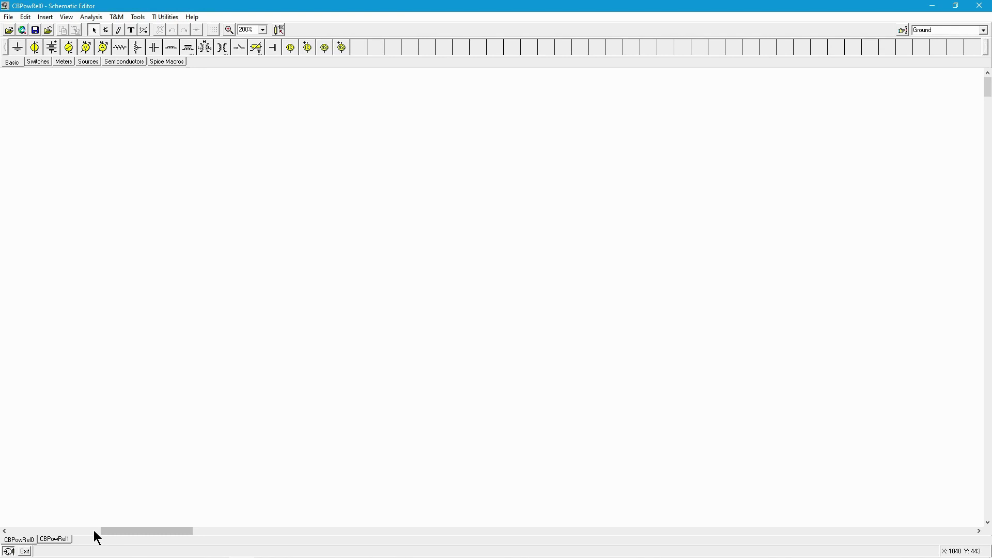
# Scroll the canvas back to the Class B Power Relations schematic with the Inpn, Ipnp and Iload ammeters.
pyautogui.click(94, 530)
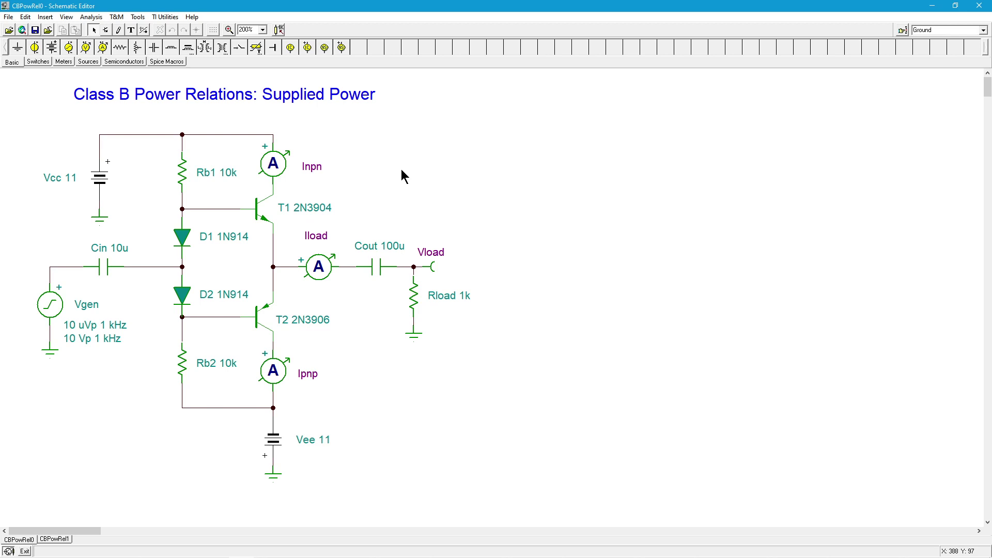
# Show the Table of DC results, centred and lengthened to list more values.
pyautogui.click(91, 16)
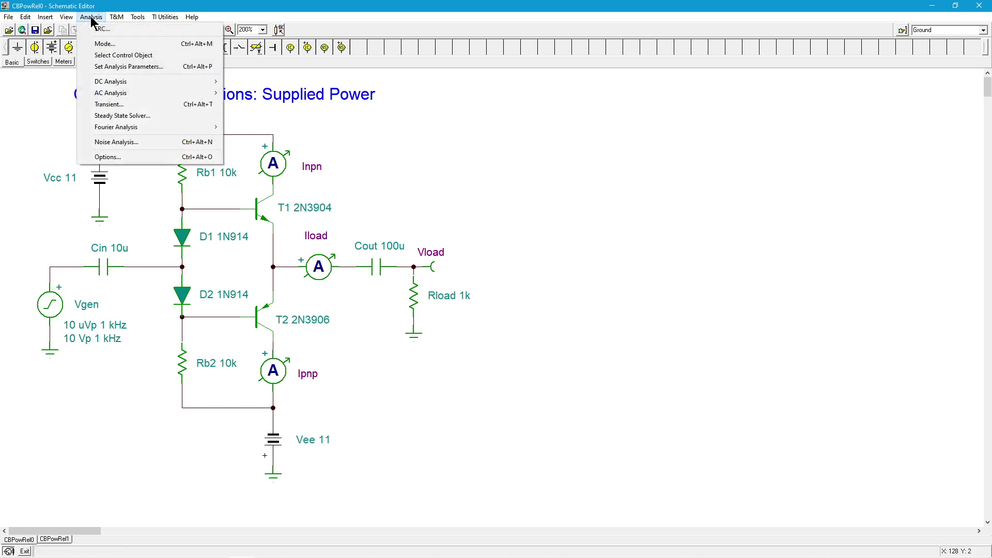
pyautogui.moveTo(123, 83)
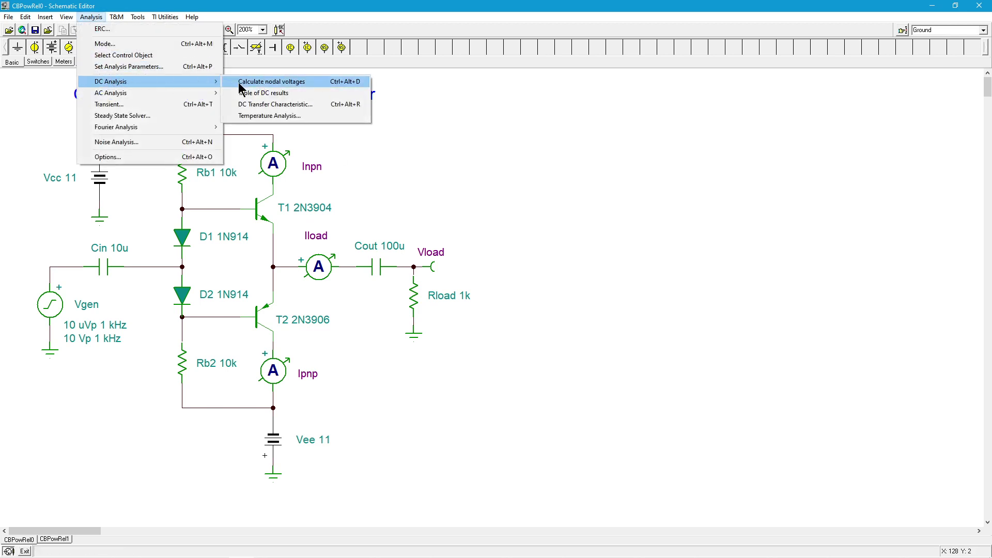
pyautogui.click(259, 95)
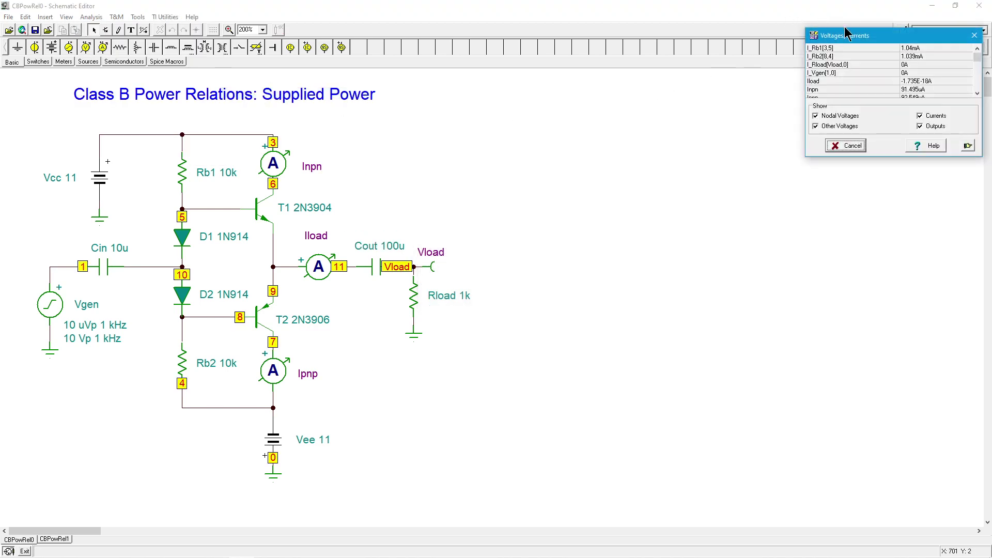
pyautogui.moveTo(892, 41); pyautogui.dragTo(564, 144)
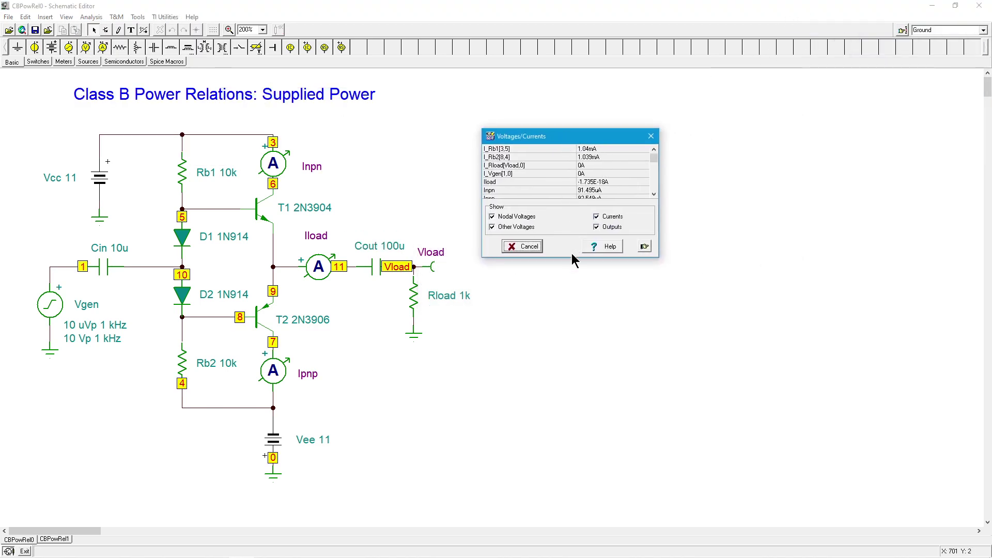
pyautogui.moveTo(570, 257); pyautogui.dragTo(571, 483)
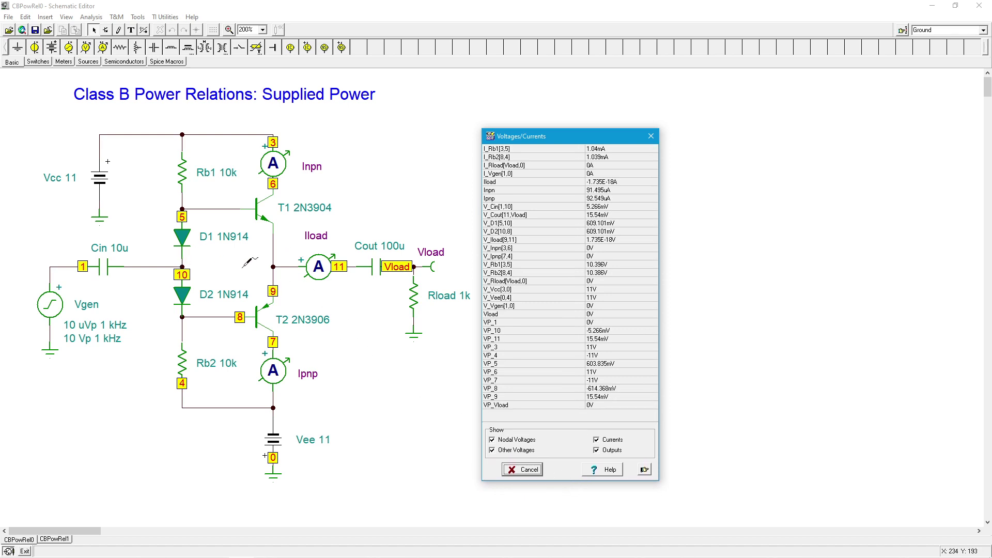
# Probe node 9 and resistors Rb1 and Rb2 to highlight their DC voltages and currents.
pyautogui.click(277, 285)
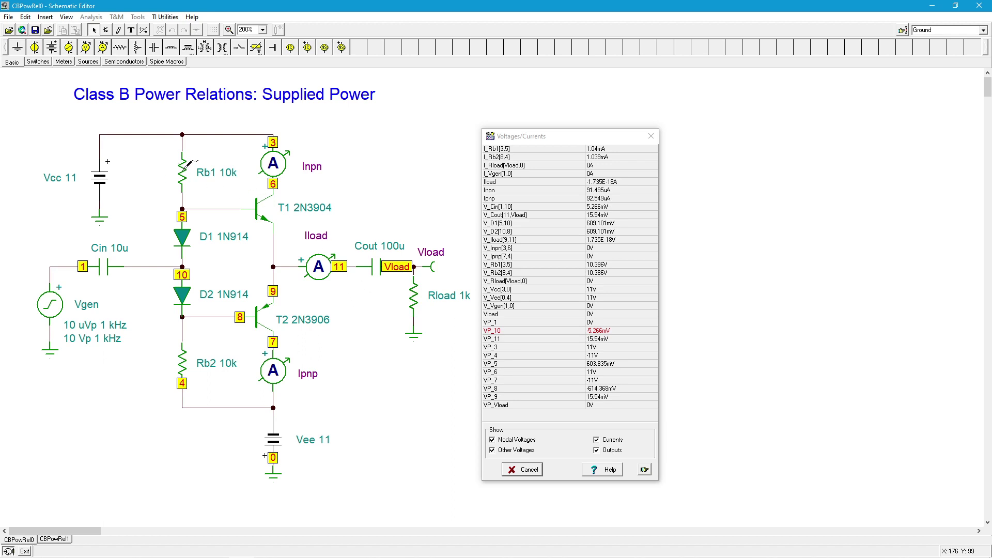
pyautogui.click(187, 167)
pyautogui.click(185, 355)
# Close the DC table and review Vgen's sine signal settings without changing them.
pyautogui.click(534, 470)
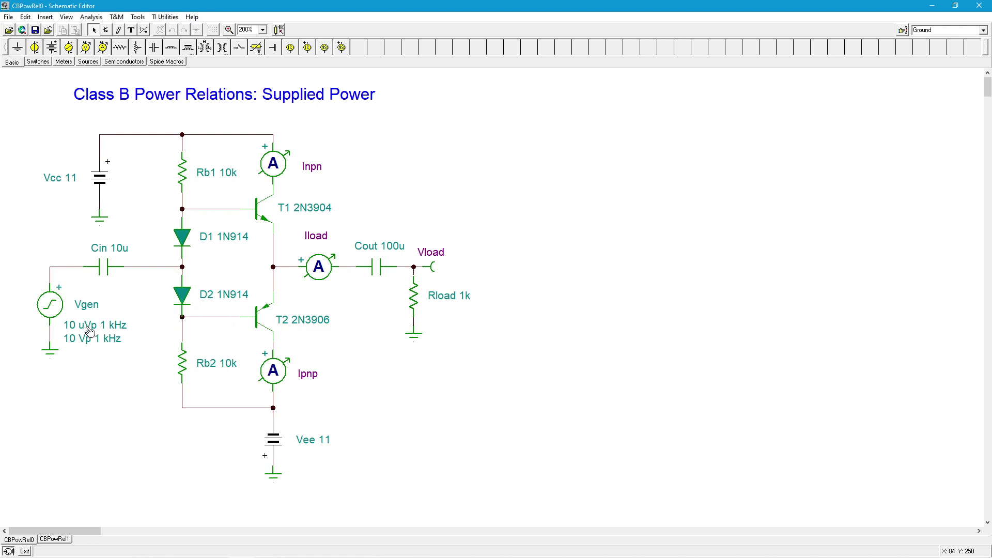
pyautogui.doubleClick(53, 307)
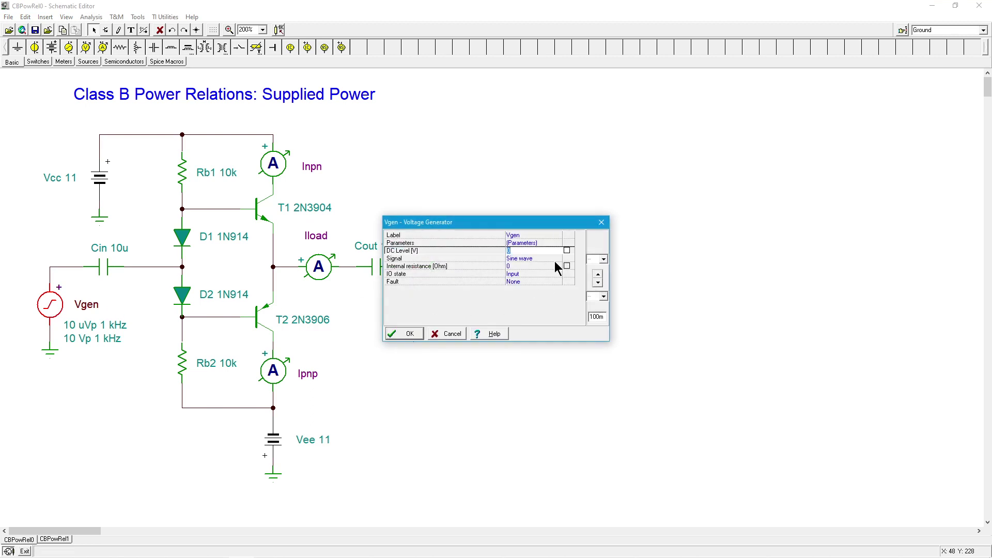
pyautogui.click(523, 259)
pyautogui.click(558, 258)
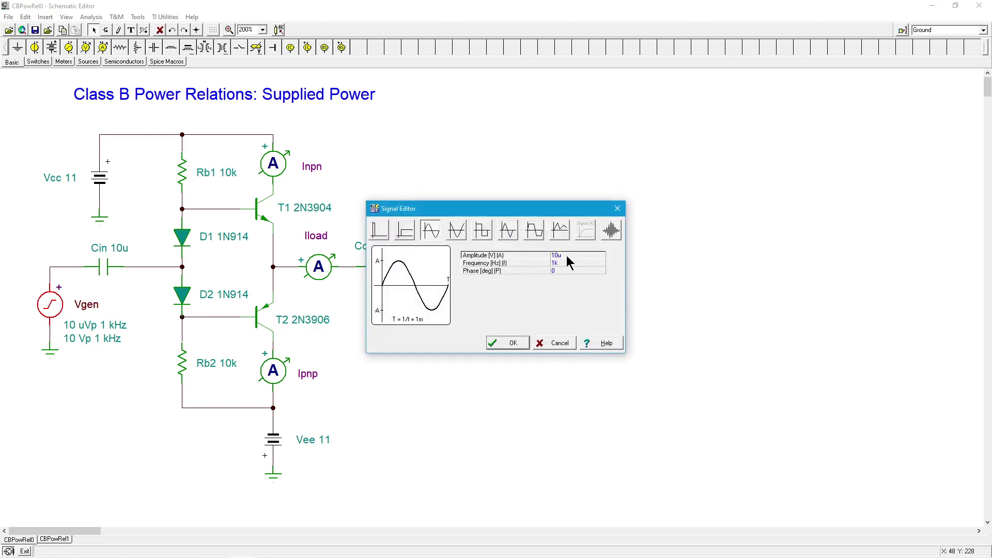
pyautogui.click(517, 344)
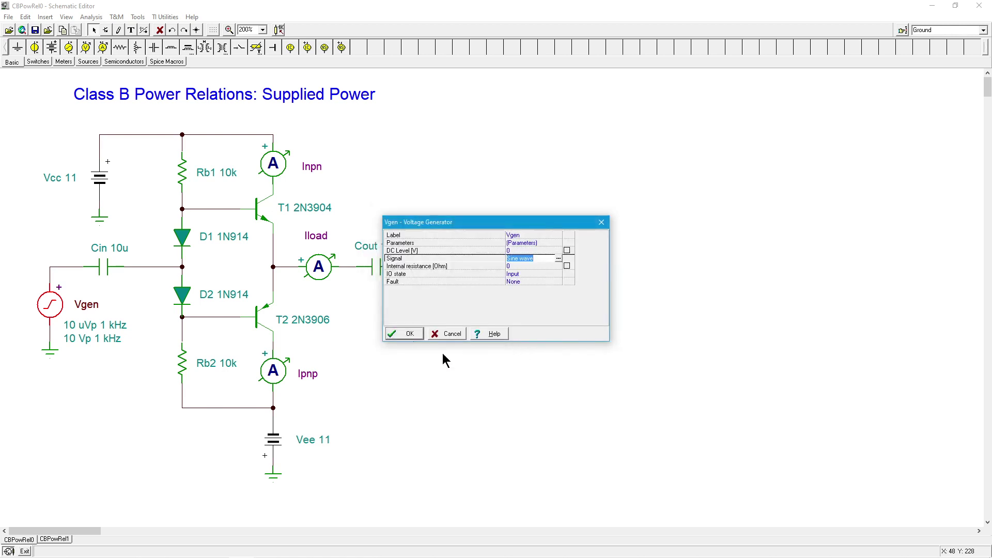
pyautogui.click(407, 333)
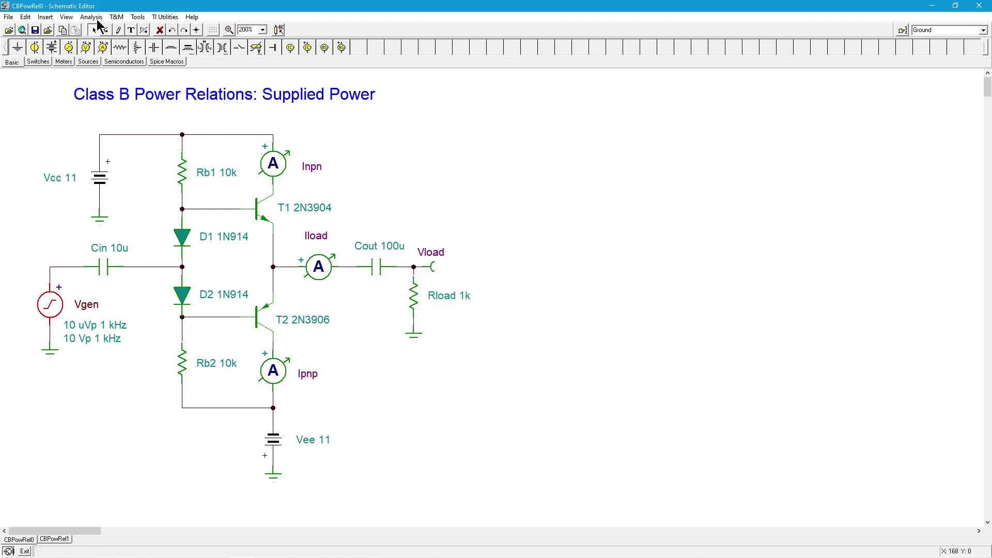
# Run a transient analysis and place a legend in the graph's upper left.
pyautogui.click(92, 17)
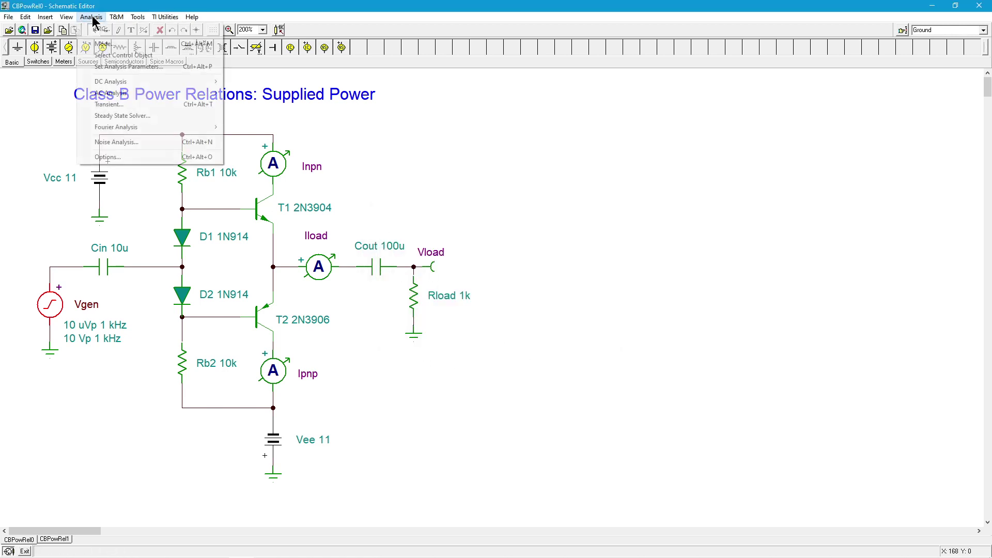
pyautogui.click(126, 103)
pyautogui.click(557, 253)
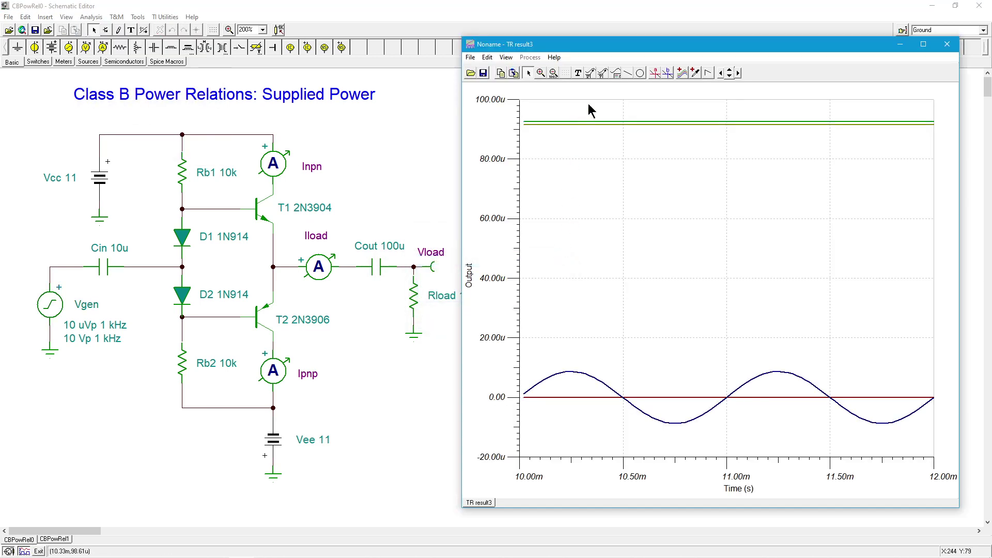
pyautogui.click(615, 80)
pyautogui.click(548, 164)
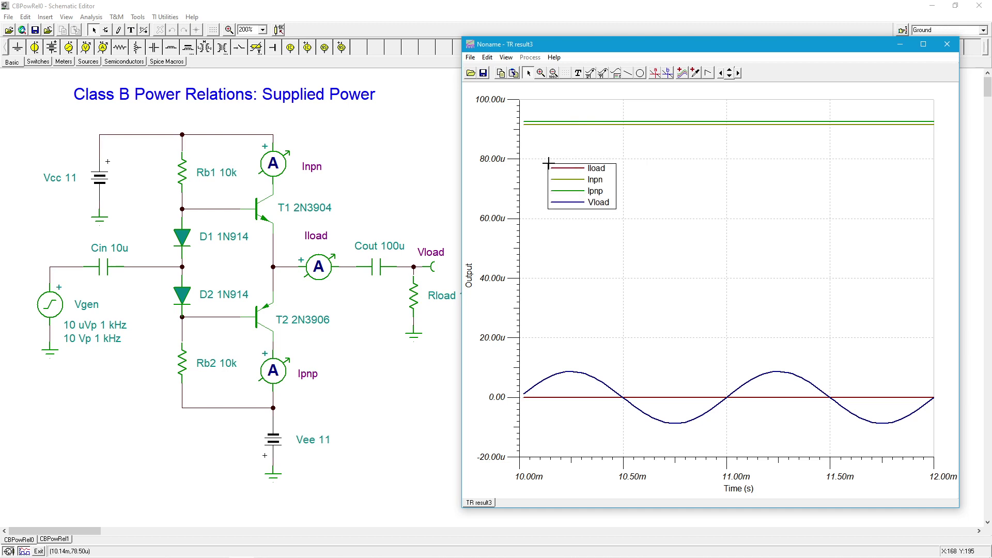
# Recolour the Inpn curve olive and select the Iload curve.
pyautogui.click(611, 125)
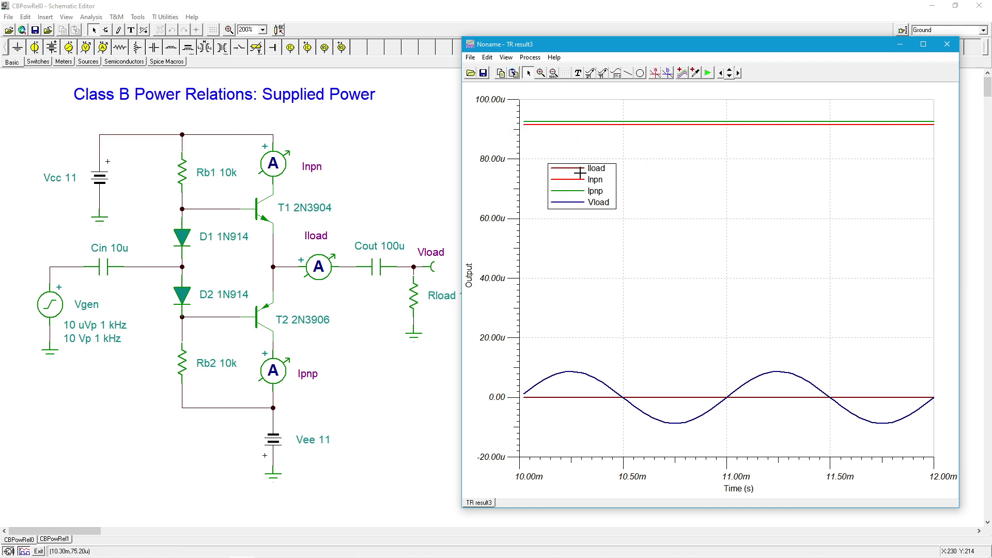
pyautogui.click(573, 123)
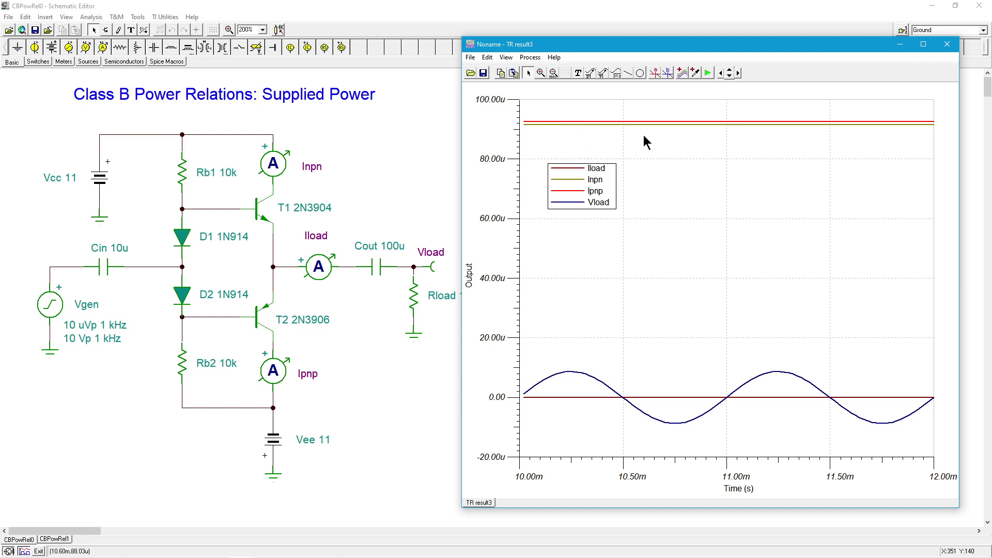
pyautogui.click(577, 168)
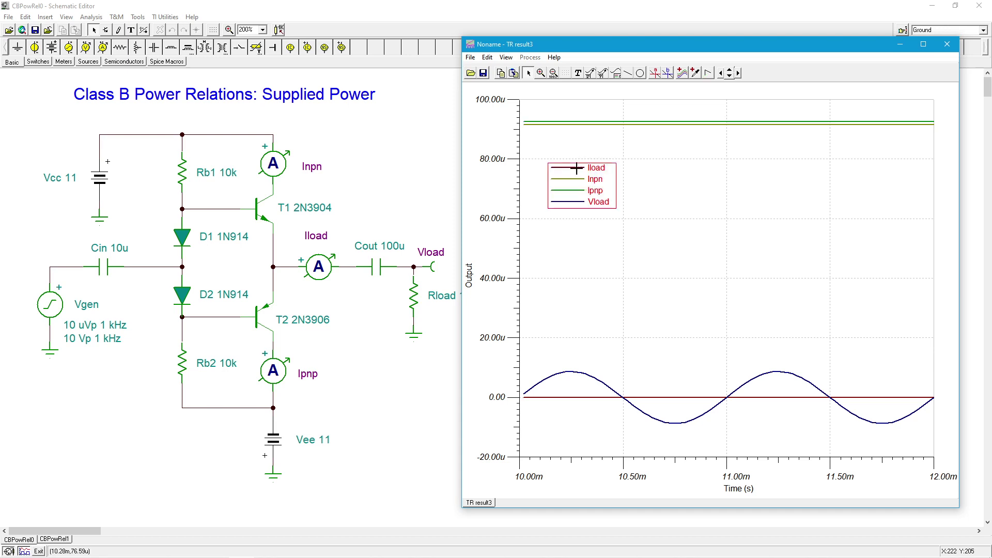
pyautogui.click(693, 222)
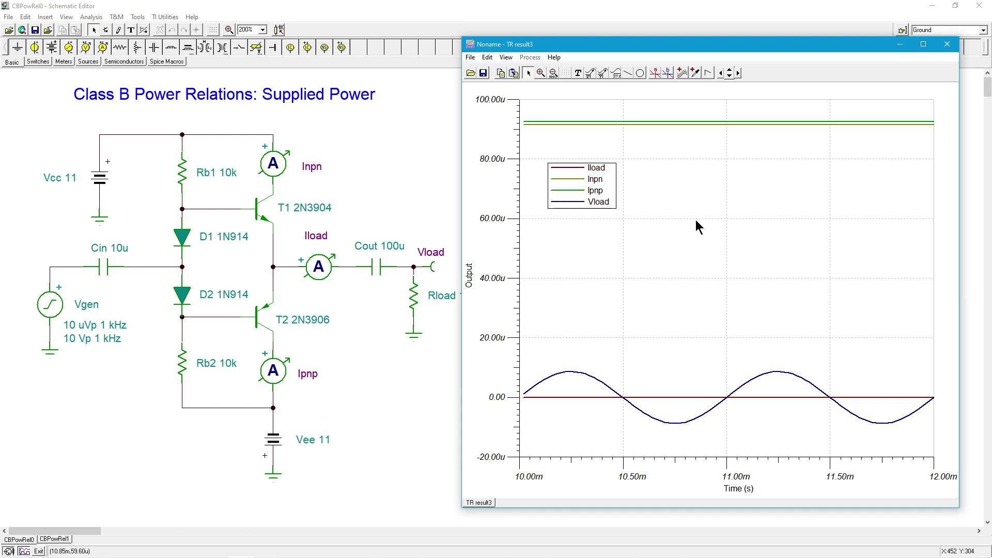
pyautogui.click(582, 398)
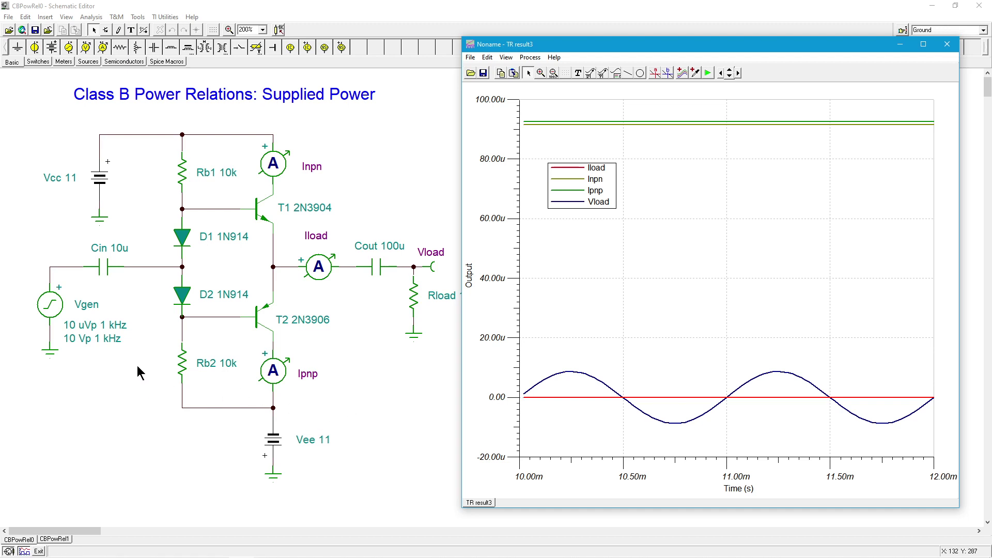
# Change Vgen's sine amplitude from 10u to 10, leaving the 1 kHz frequency as is.
pyautogui.click(51, 306)
pyautogui.doubleClick(51, 307)
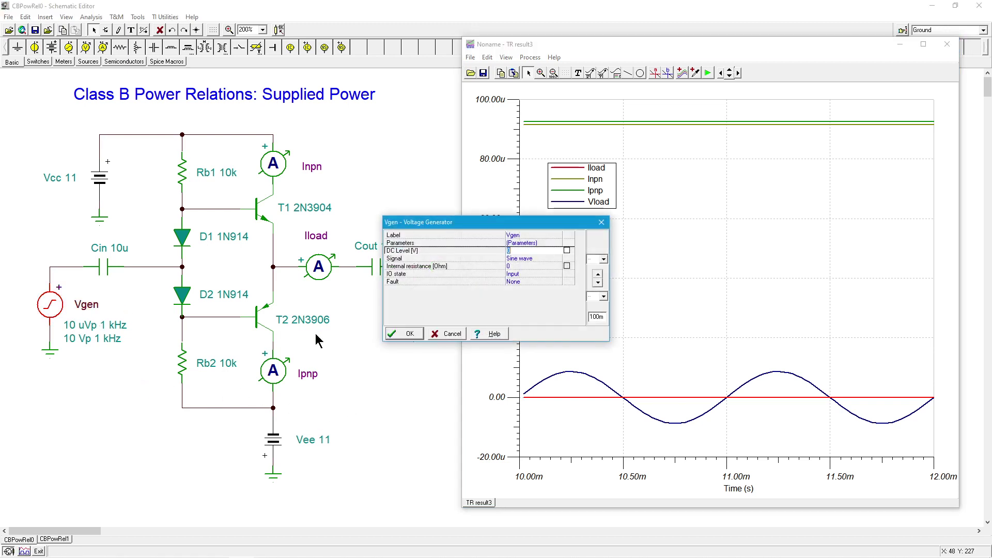
pyautogui.click(524, 259)
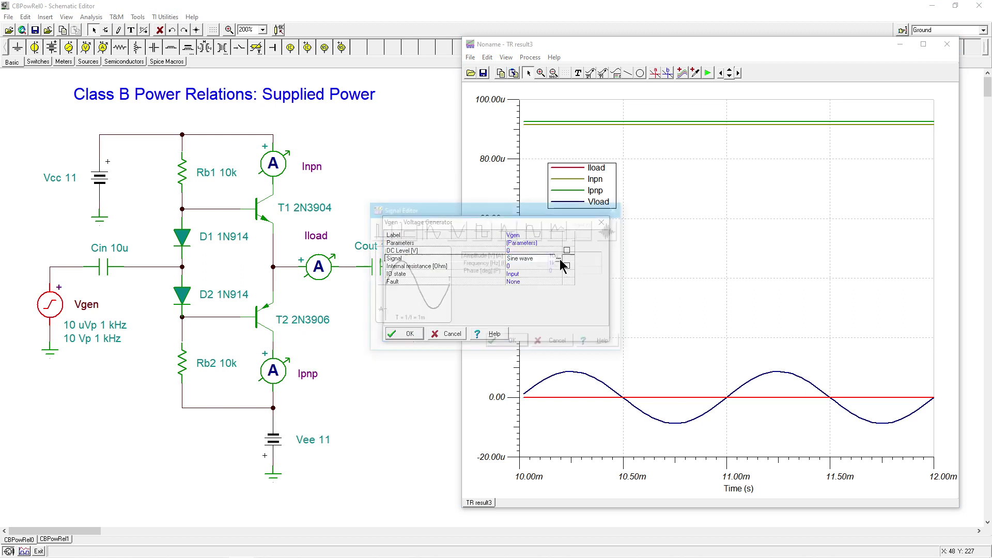
pyautogui.click(570, 255)
pyautogui.click(571, 255)
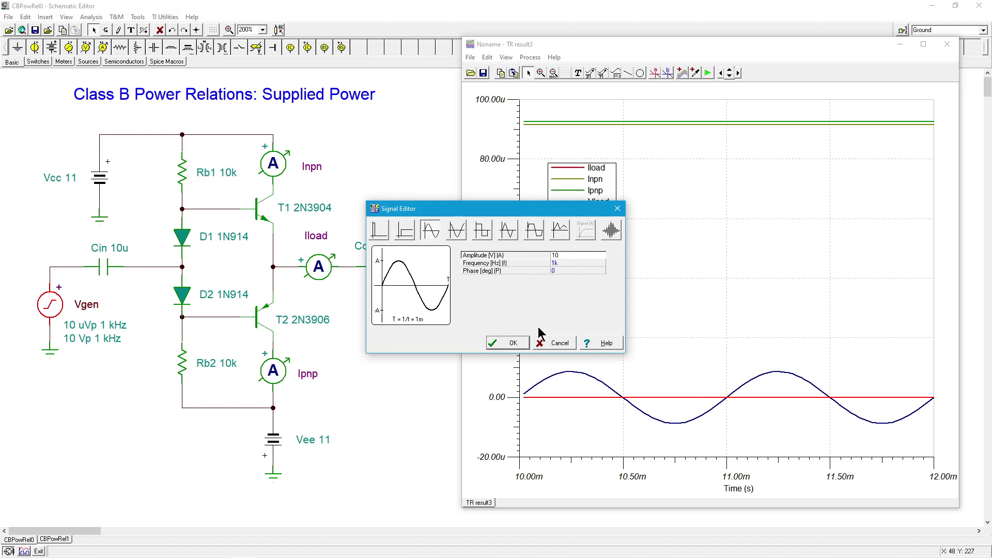
pyautogui.click(514, 343)
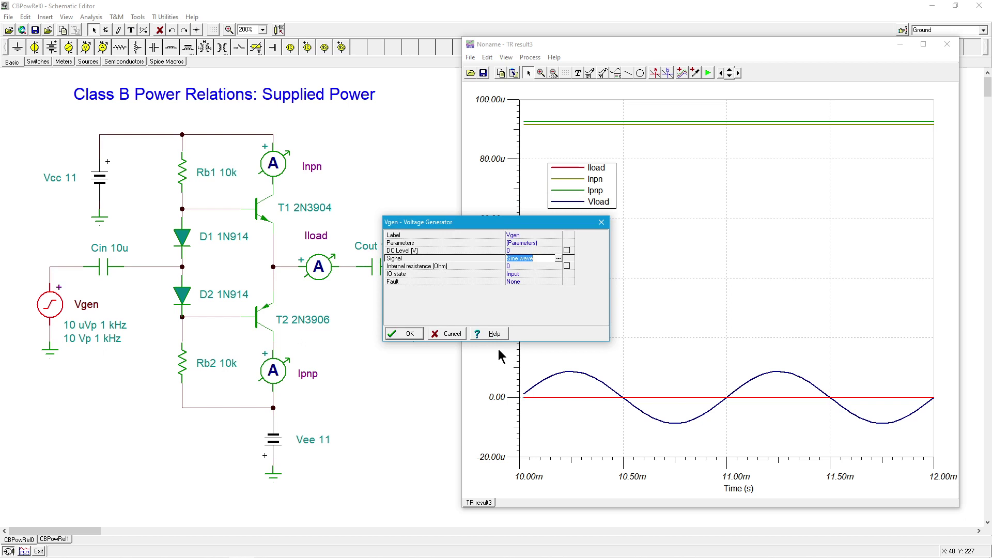
pyautogui.click(413, 334)
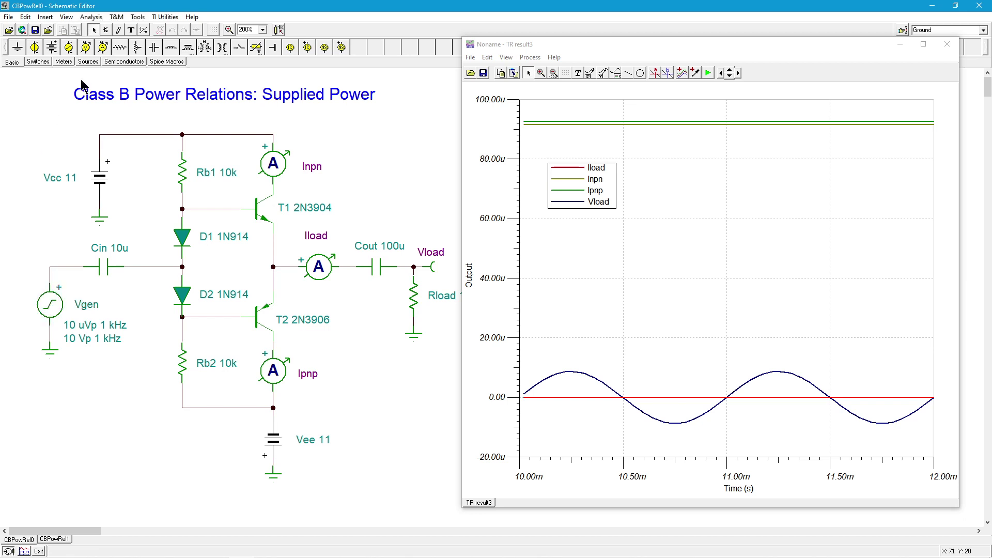
# Rerun the transient analysis with the 10 Vp input.
pyautogui.click(91, 18)
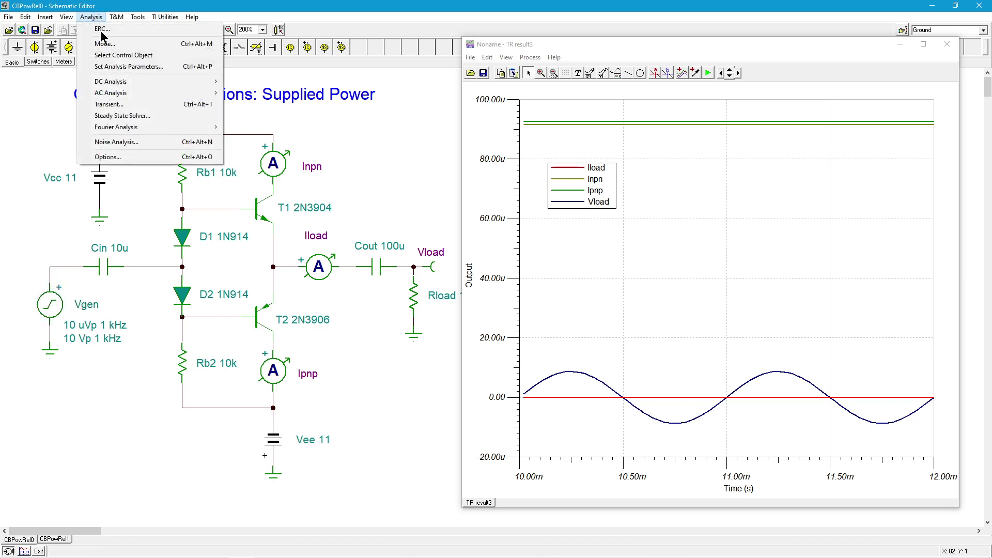
pyautogui.click(126, 104)
pyautogui.click(549, 252)
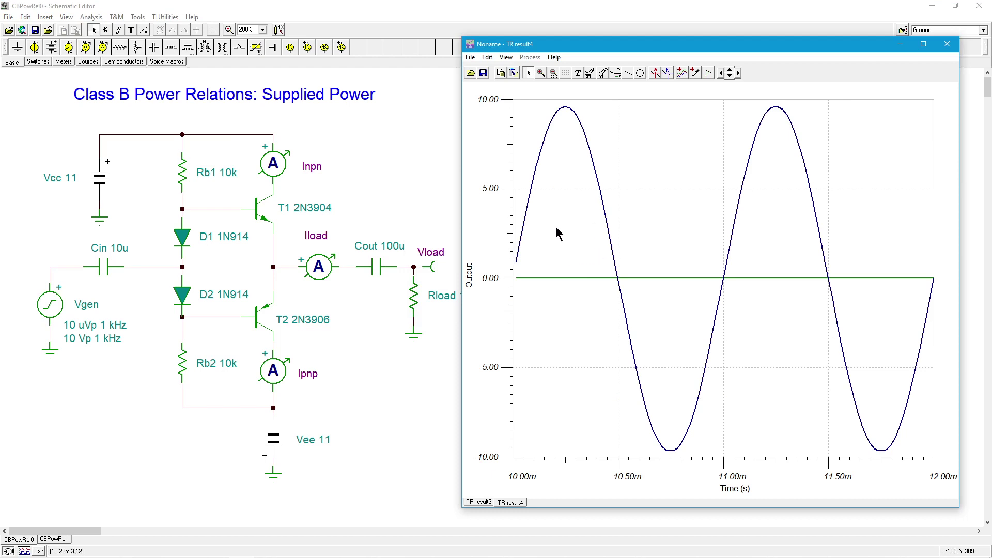
# Add a legend listing Iload, Inpn, Ipnp and Vload, and pick out the Vload and Ipnp traces.
pyautogui.click(616, 73)
pyautogui.click(634, 103)
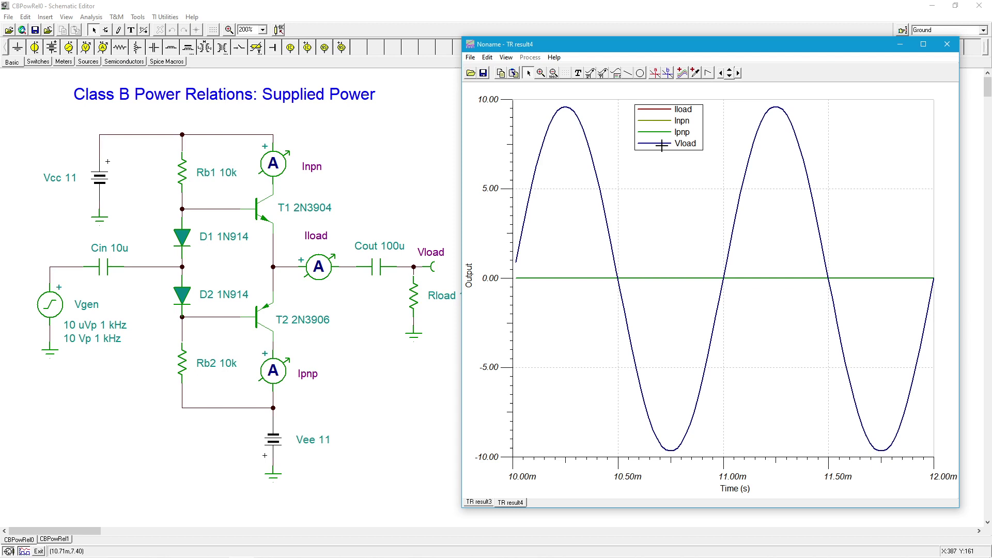
pyautogui.click(588, 143)
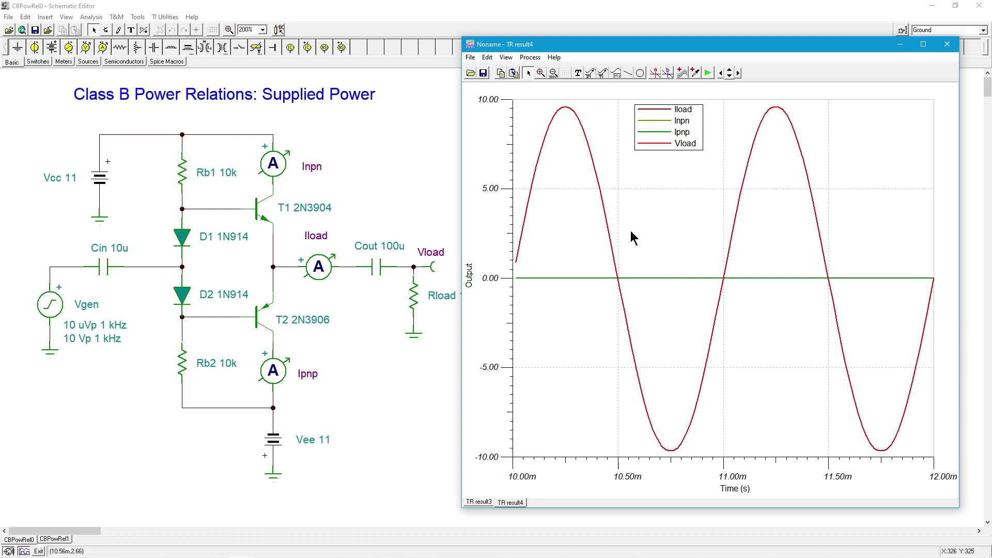
pyautogui.click(651, 278)
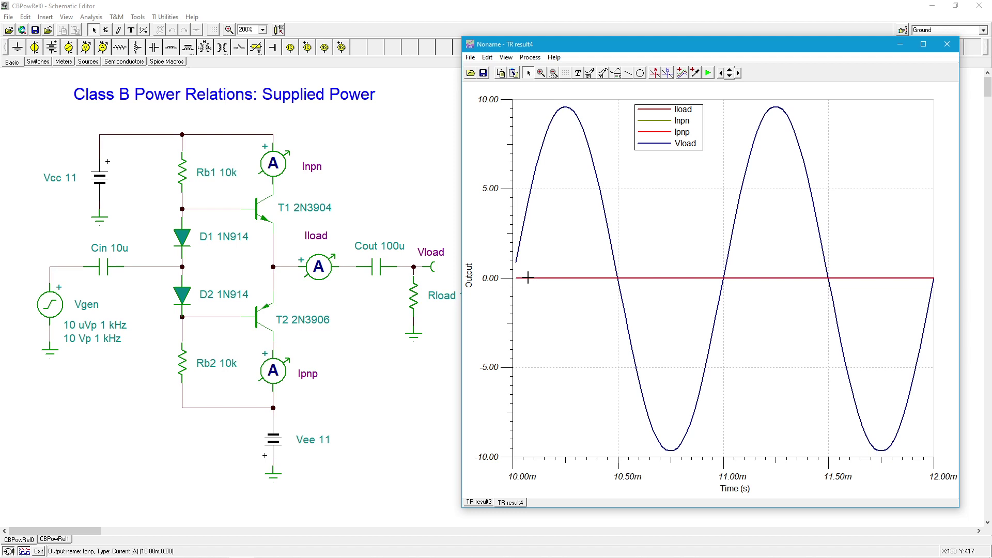
# Set the Output axis limits to -10m and 10m.
pyautogui.doubleClick(503, 280)
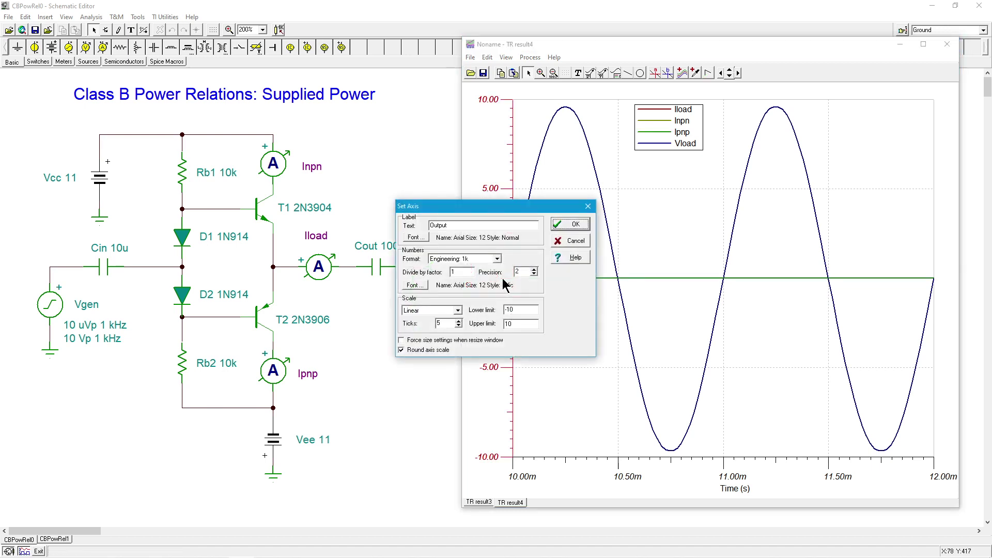
pyautogui.click(528, 309)
pyautogui.write('mm')
pyautogui.click(578, 224)
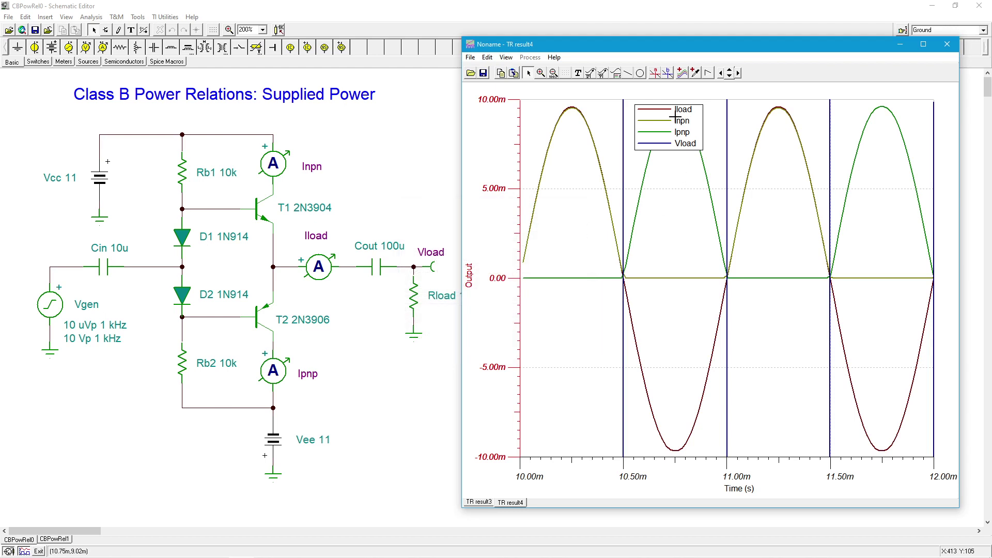
# Move the legend to the plot's upper-left, select the Iload curve, and shift the graph window right.
pyautogui.moveTo(676, 118); pyautogui.dragTo(508, 120)
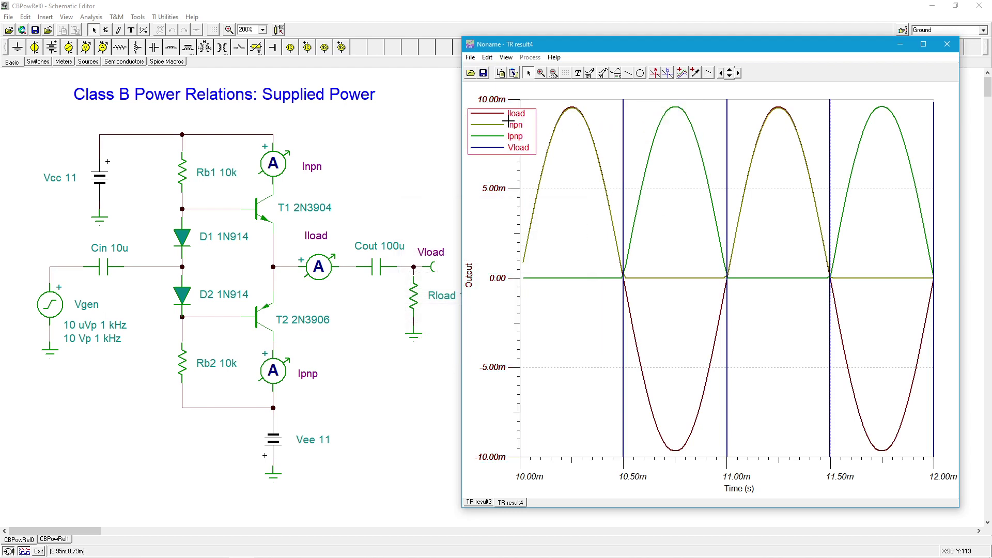
pyautogui.click(583, 209)
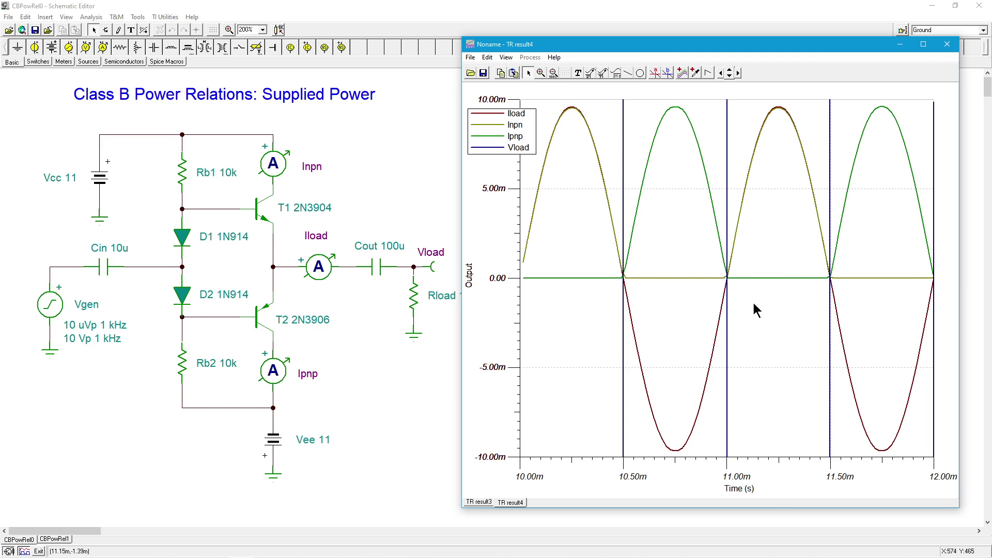
pyautogui.click(636, 341)
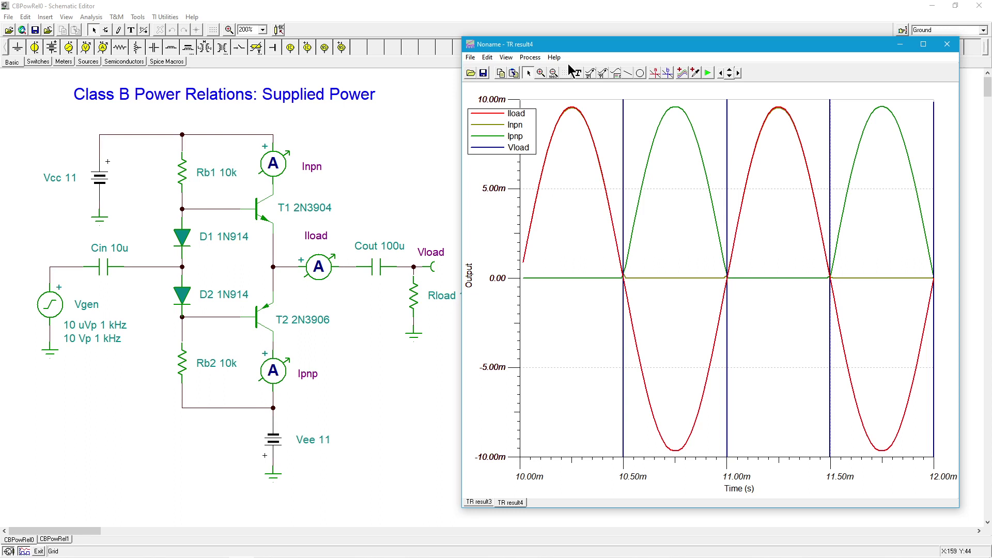
pyautogui.moveTo(575, 45); pyautogui.dragTo(622, 53)
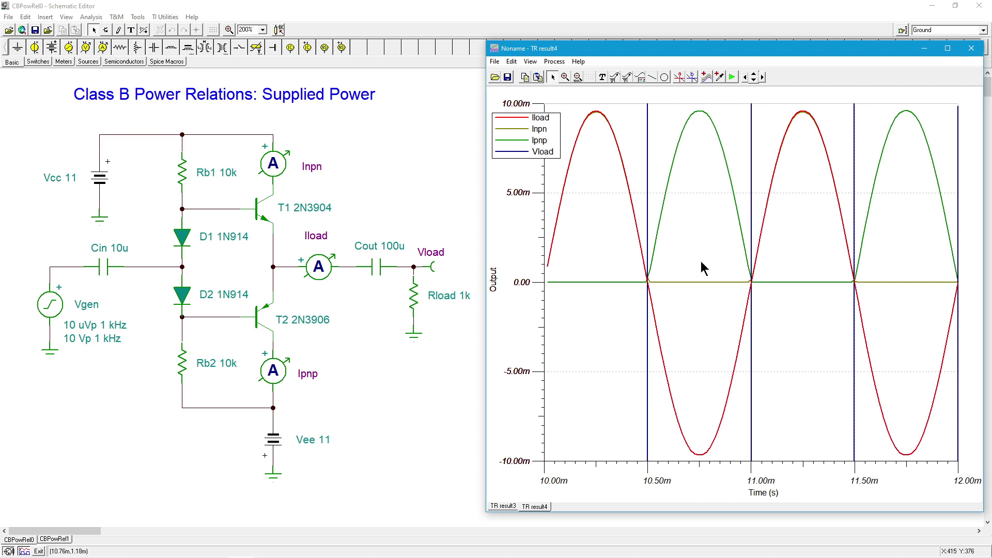
pyautogui.click(695, 282)
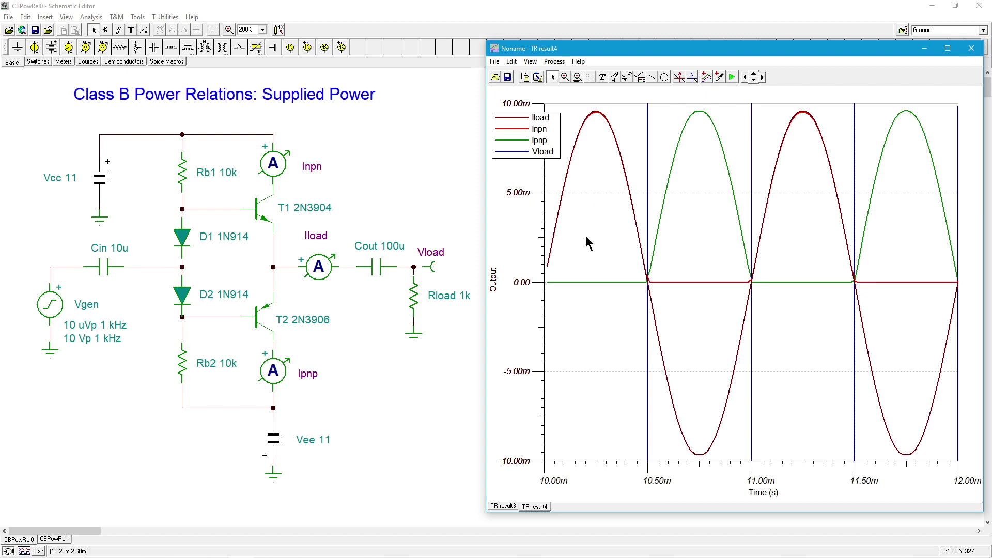
pyautogui.click(591, 283)
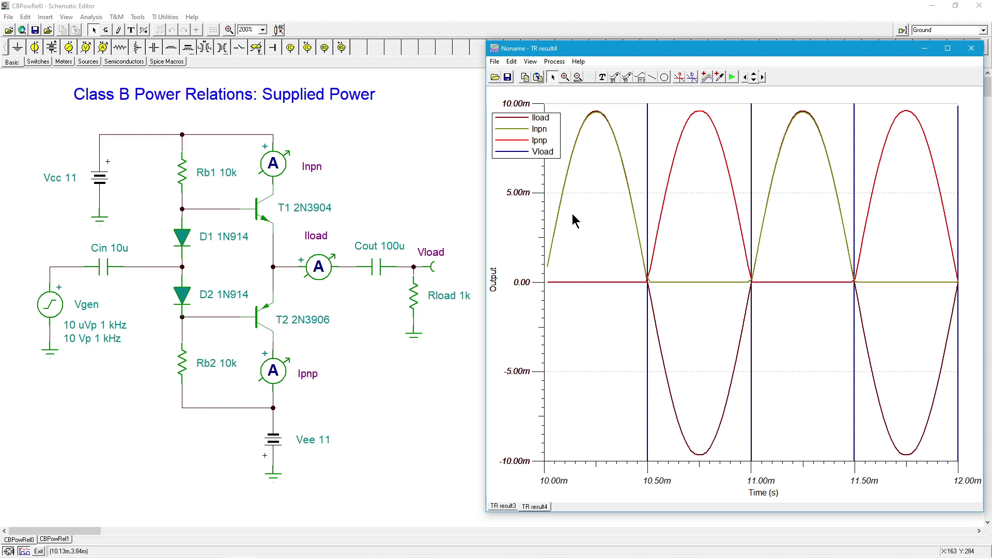
pyautogui.click(664, 366)
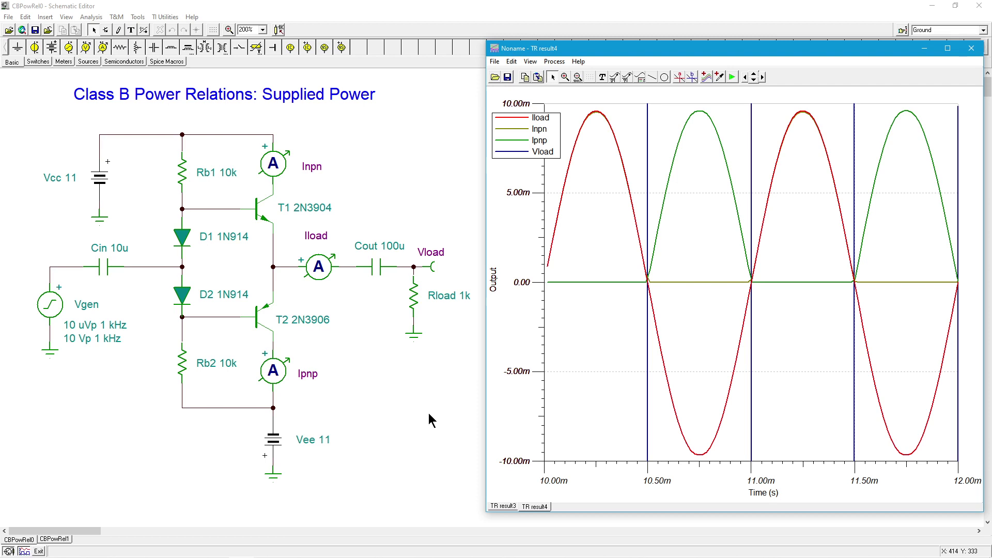
# Close the result graph and switch to the CBPowRel1 Transistor Power schematic.
pyautogui.click(971, 48)
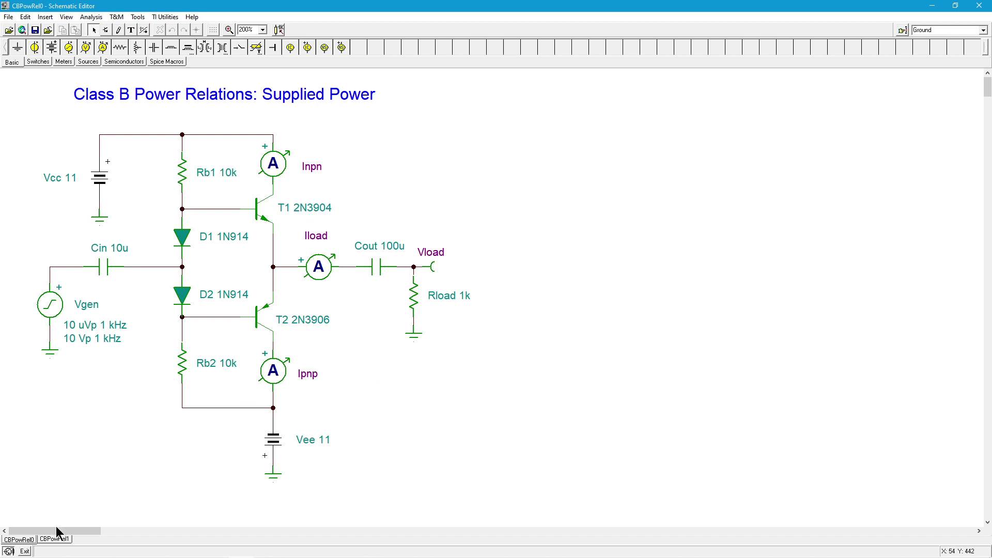
pyautogui.click(57, 539)
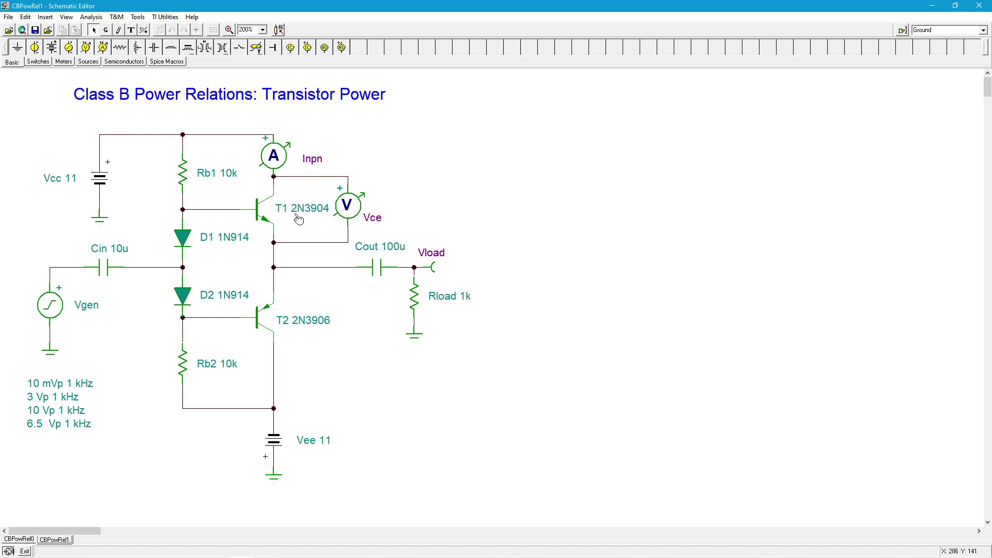
pyautogui.doubleClick(53, 312)
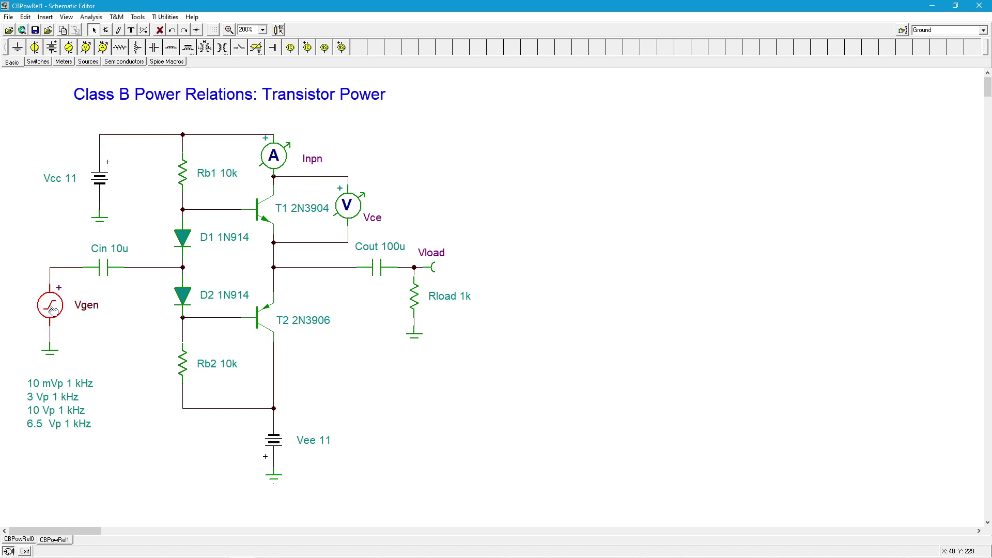
pyautogui.click(526, 259)
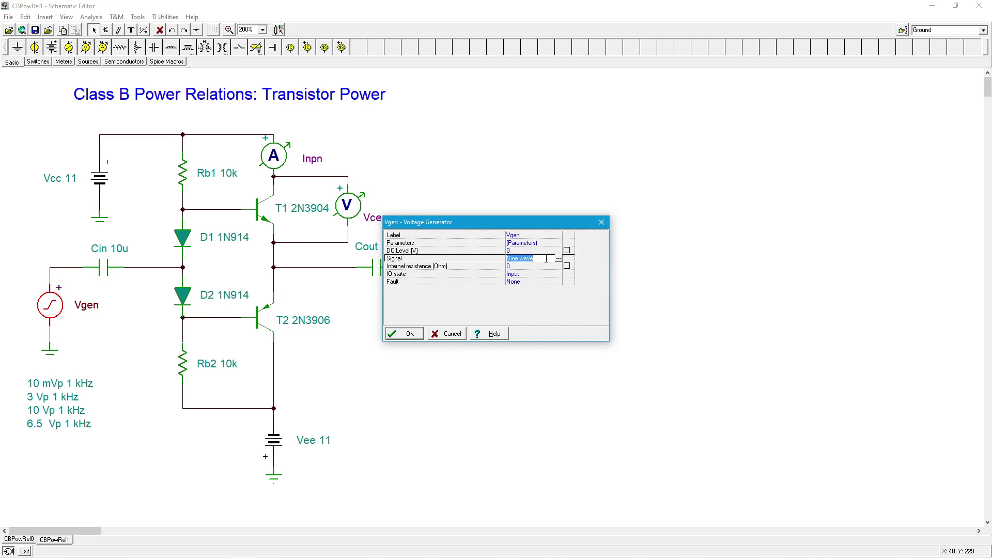
pyautogui.click(558, 258)
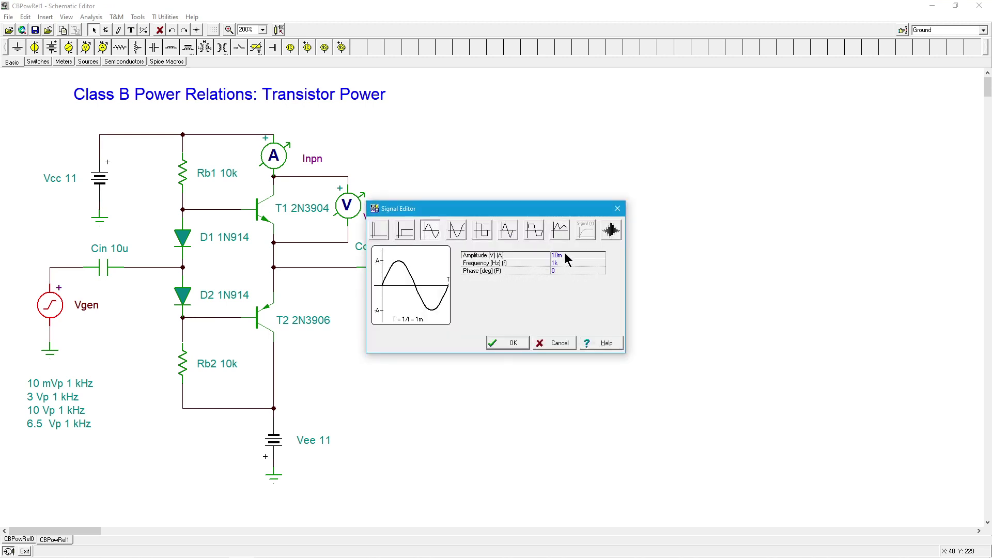
pyautogui.click(522, 344)
pyautogui.click(408, 334)
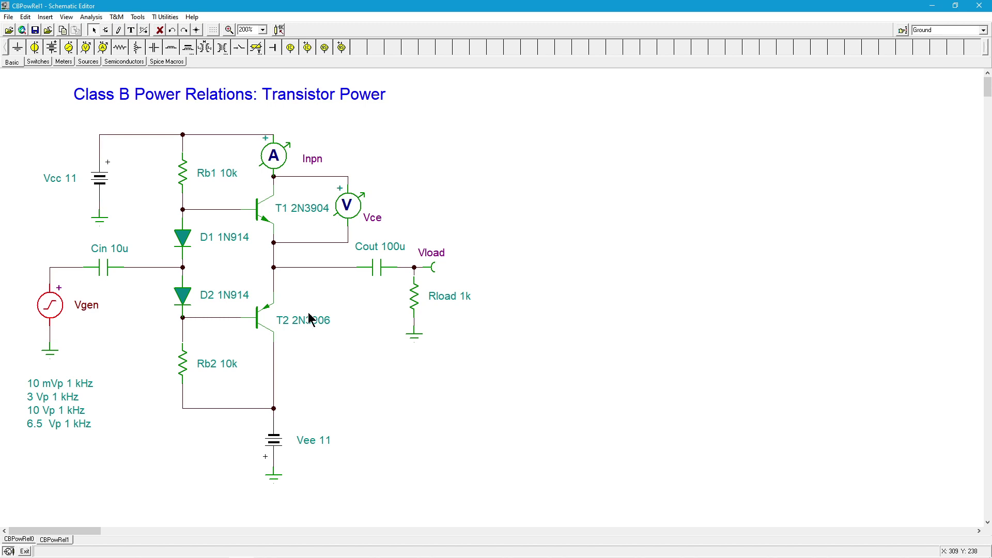
# Run a transient analysis on the Transistor Power schematic.
pyautogui.click(91, 16)
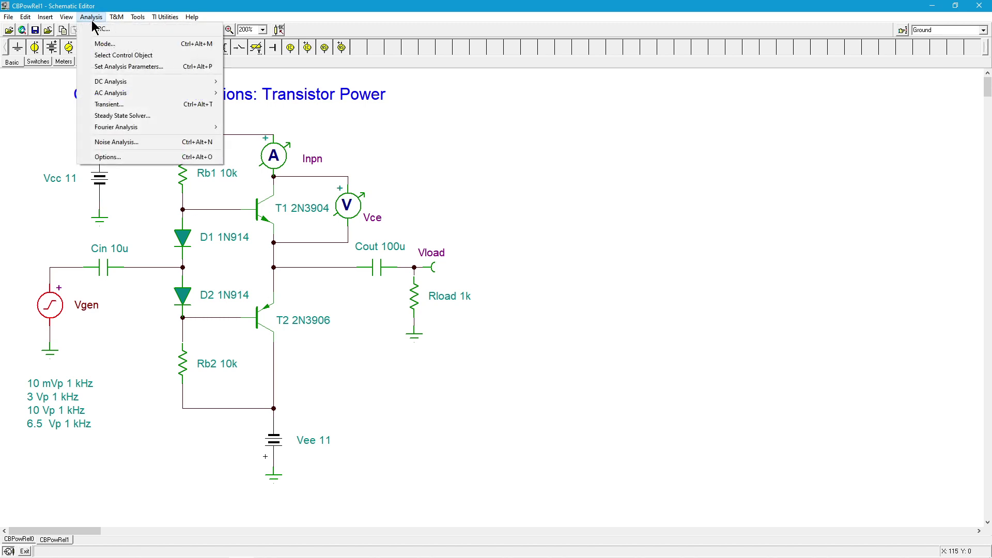
pyautogui.click(126, 104)
pyautogui.click(563, 252)
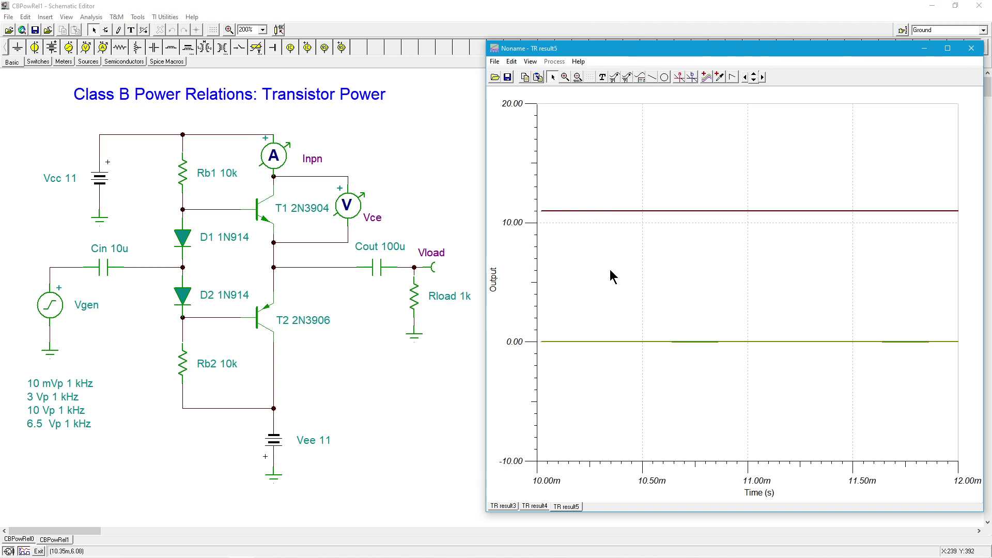
# Add a legend listing Inpn, Vce and Vload, then inspect the Vload and Vce traces.
pyautogui.click(640, 77)
pyautogui.click(548, 111)
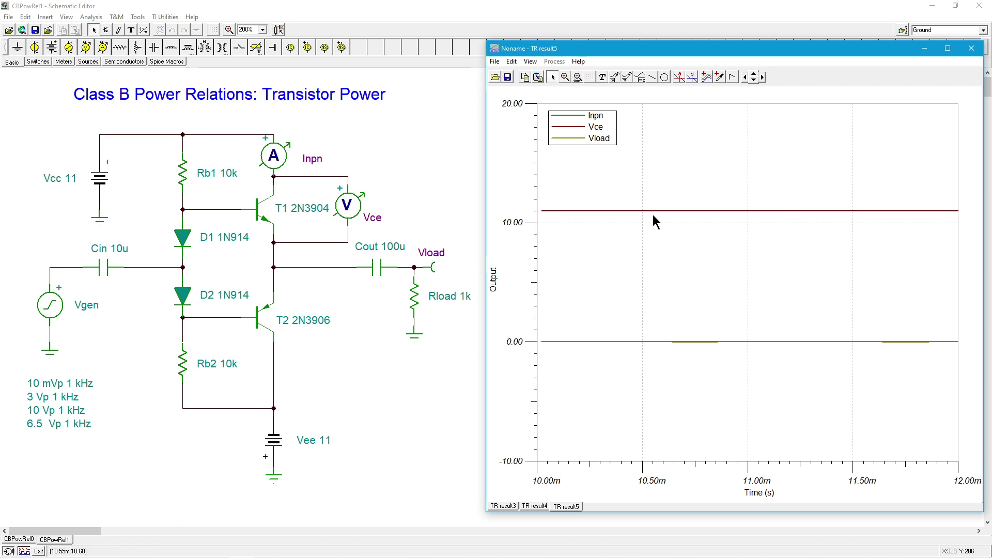
pyautogui.click(709, 341)
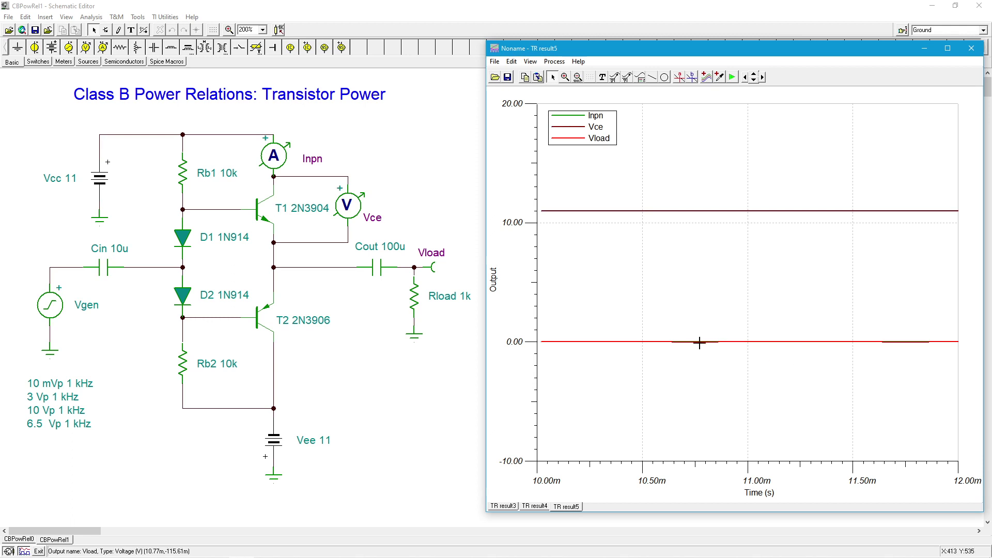
pyautogui.click(700, 346)
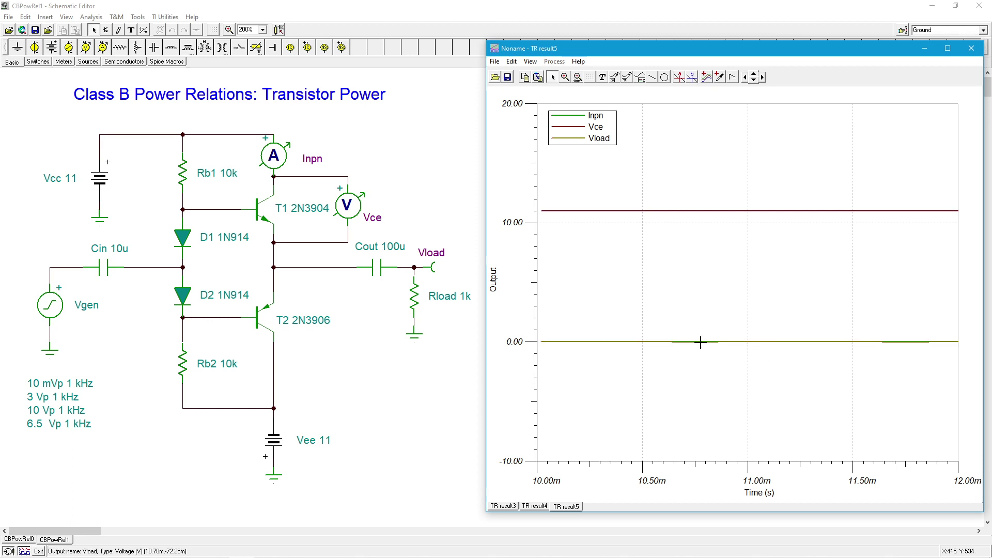
pyautogui.click(742, 341)
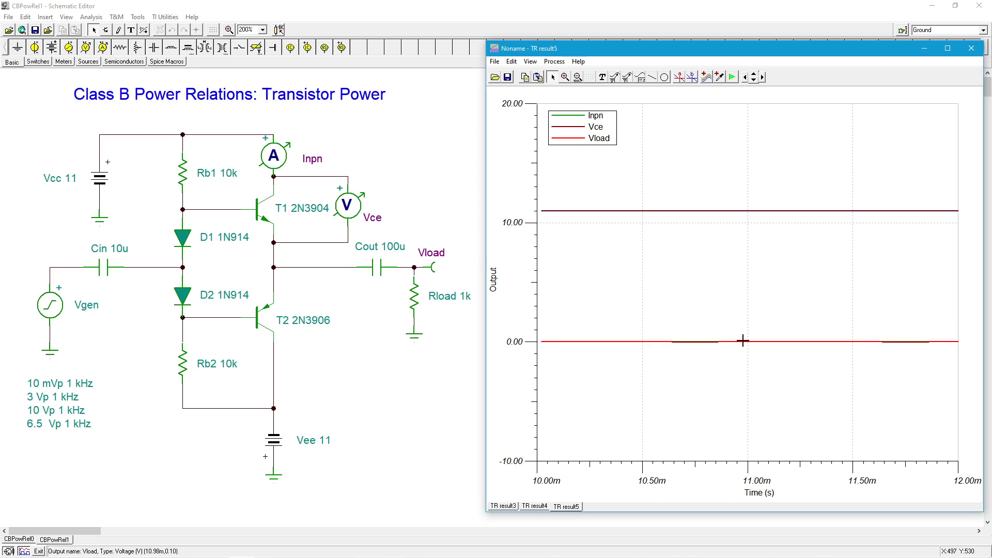
pyautogui.click(674, 210)
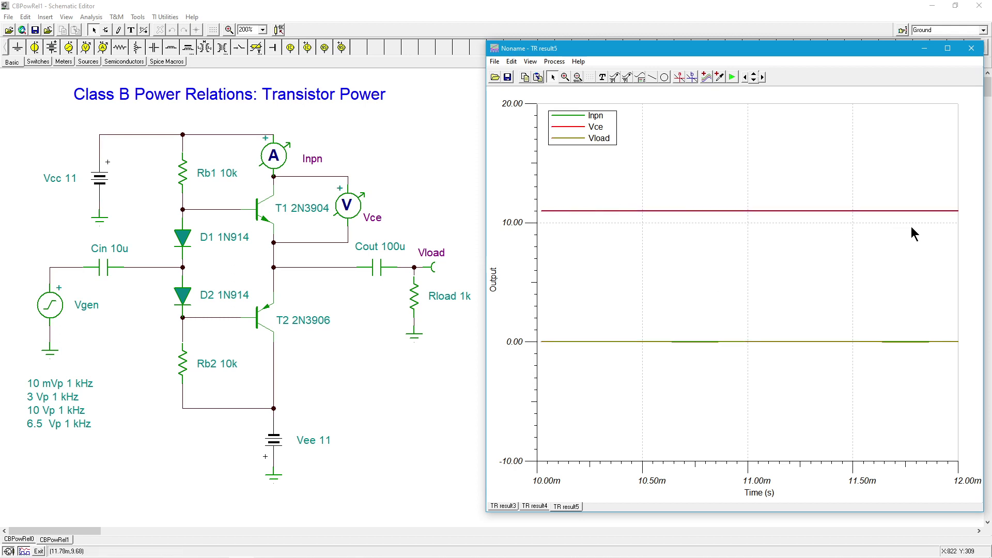
pyautogui.click(629, 273)
# In the expanded Post-processor, build the expression Inpn(t)*Vce(t).
pyautogui.click(706, 76)
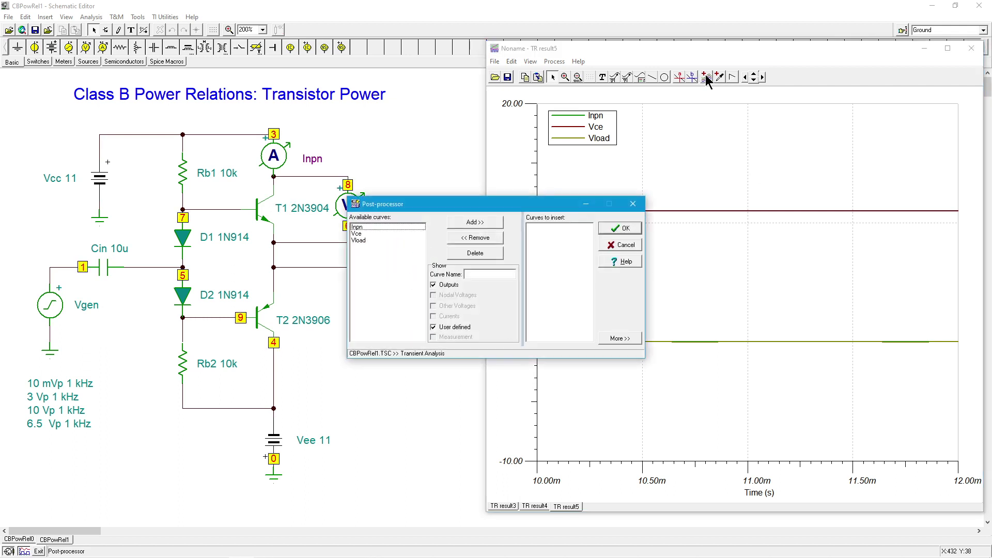
pyautogui.click(628, 338)
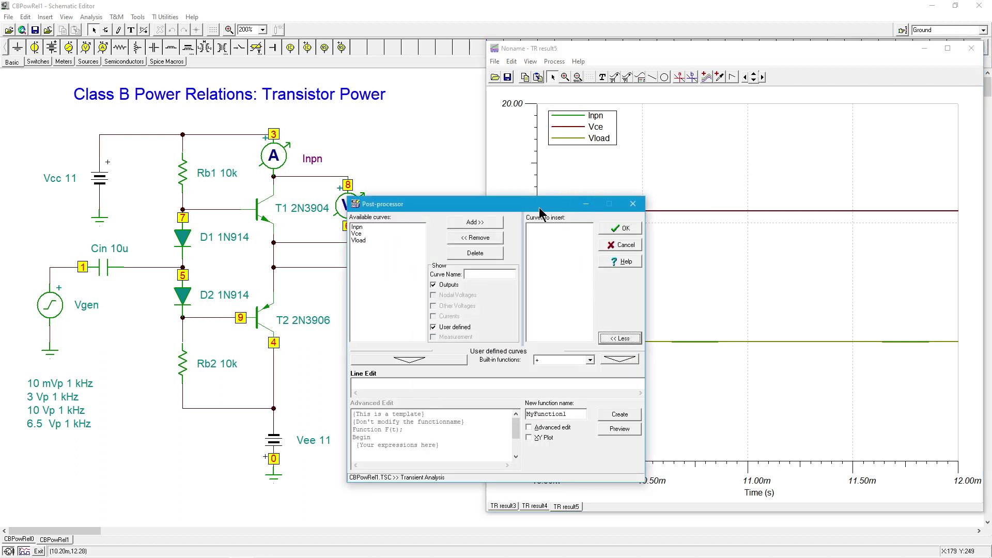
pyautogui.moveTo(539, 204); pyautogui.dragTo(726, 162)
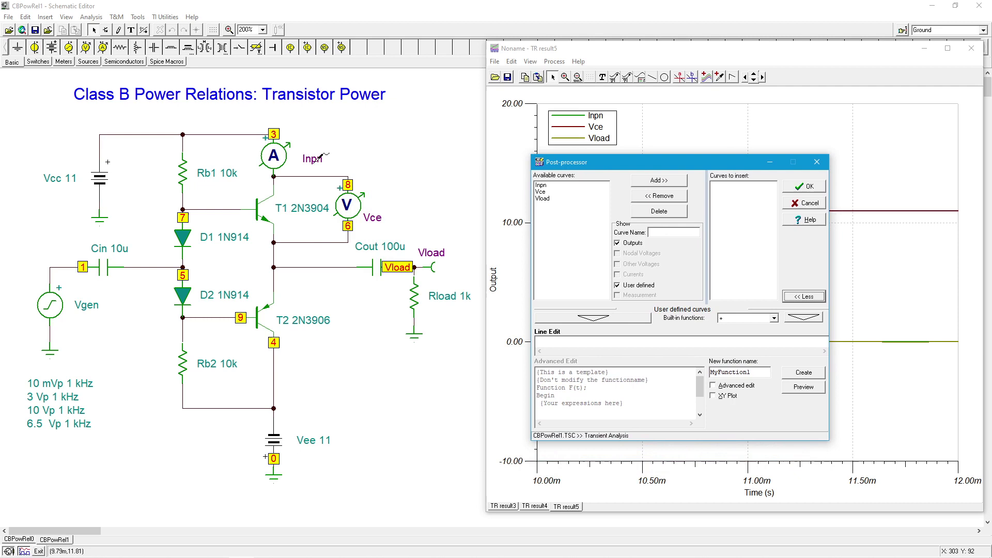
pyautogui.click(558, 186)
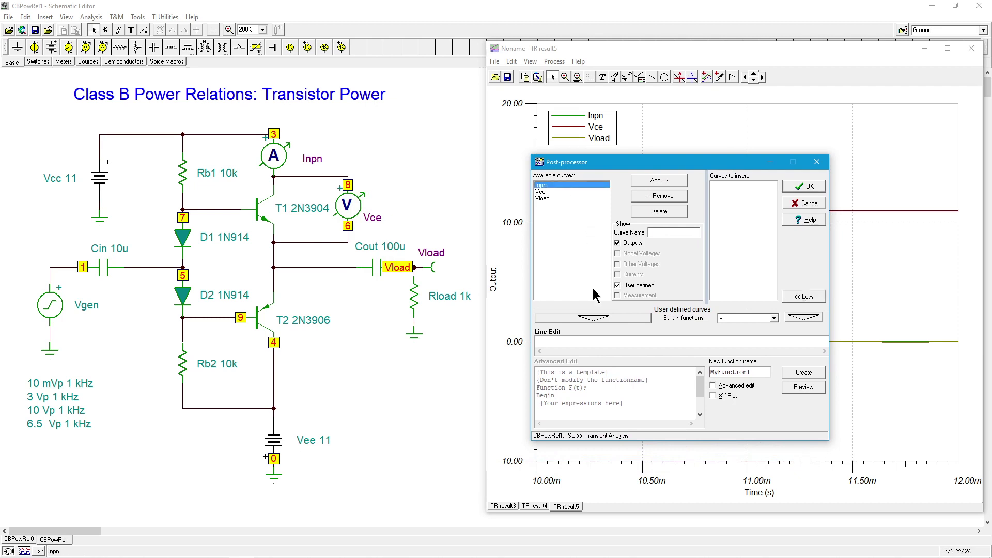
pyautogui.click(602, 318)
pyautogui.click(774, 319)
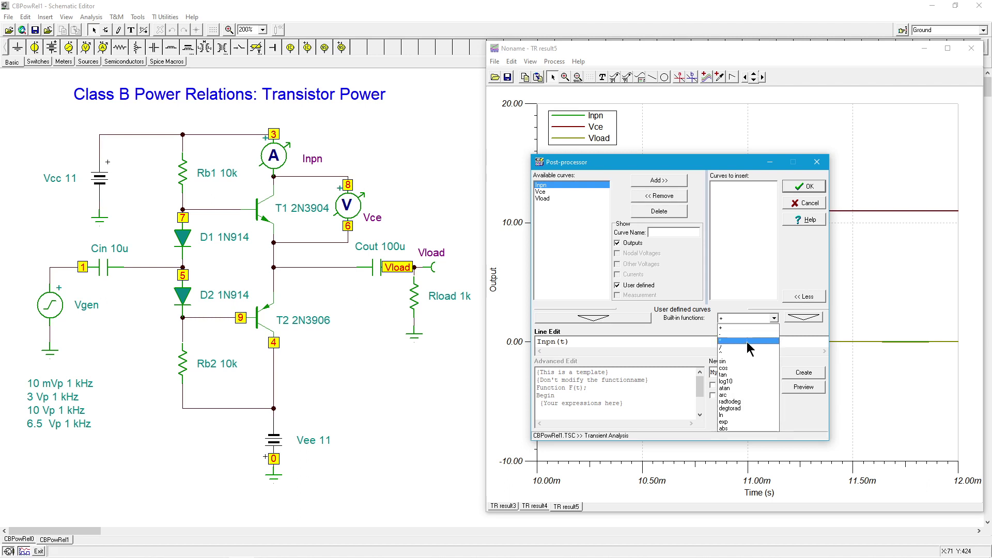
pyautogui.click(747, 341)
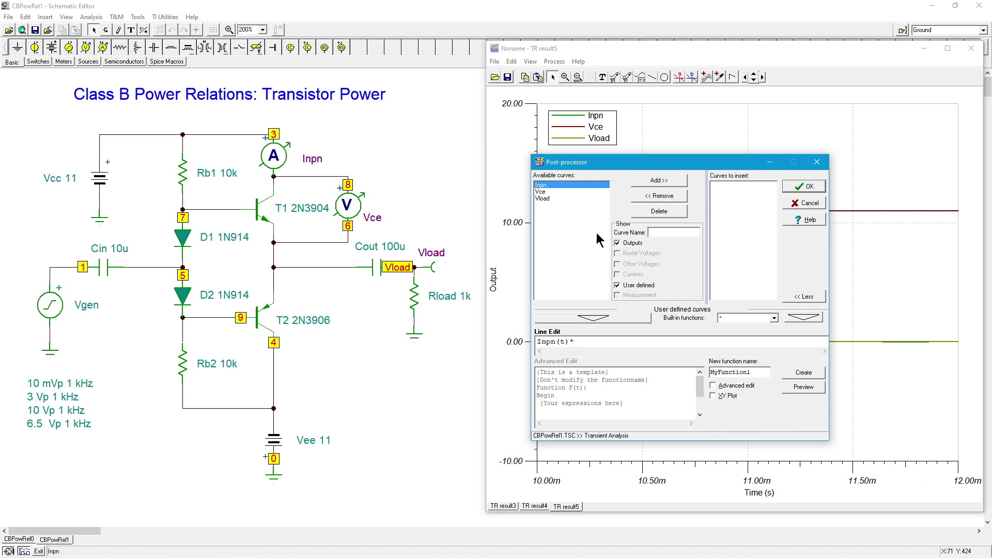
pyautogui.click(542, 191)
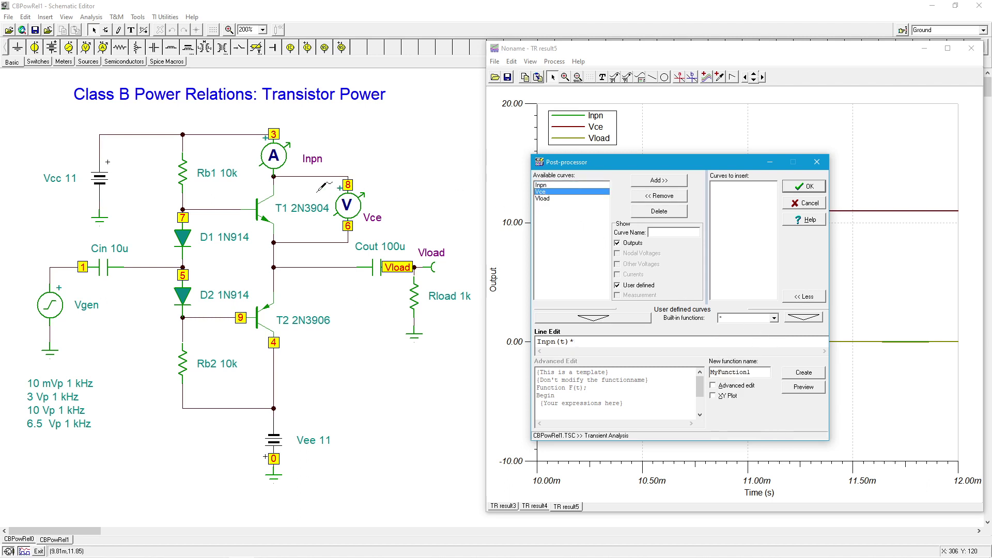
pyautogui.click(617, 316)
# Append *1000, name the curve Pnpn1k, and create it.
pyautogui.moveTo(761, 372); pyautogui.dragTo(661, 364)
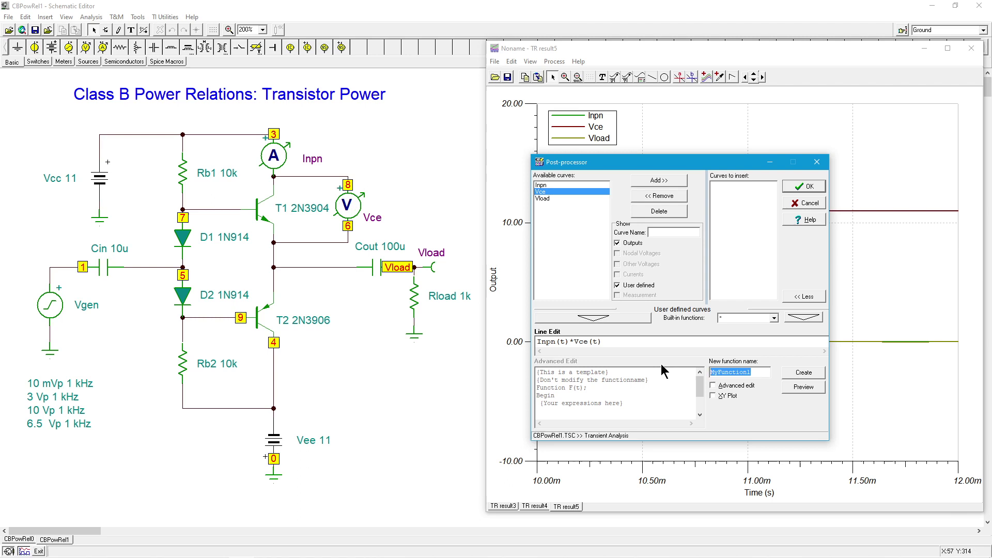
pyautogui.write('P')
pyautogui.write('npn')
pyautogui.write('1000')
pyautogui.write('1k')
pyautogui.click(806, 373)
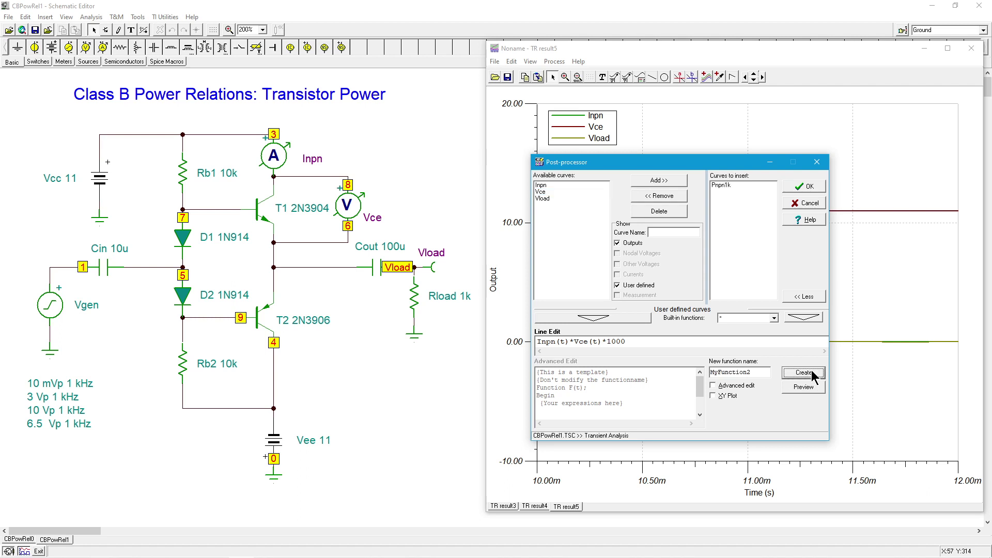
# Add Pnpn1k to the plot and replace the legend with one listing Inpn, Pnpn1k, Vce, Vload.
pyautogui.click(803, 187)
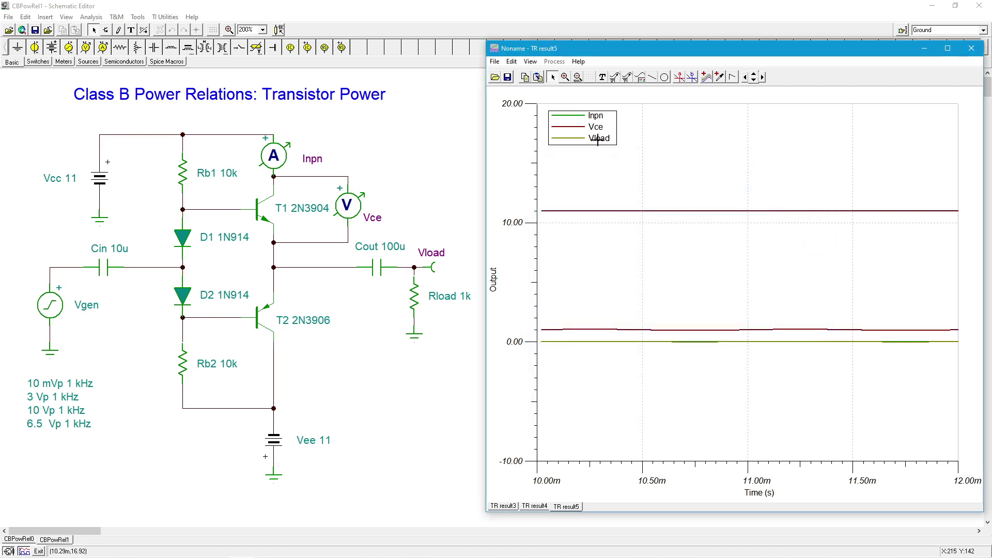
pyautogui.press('Delete')
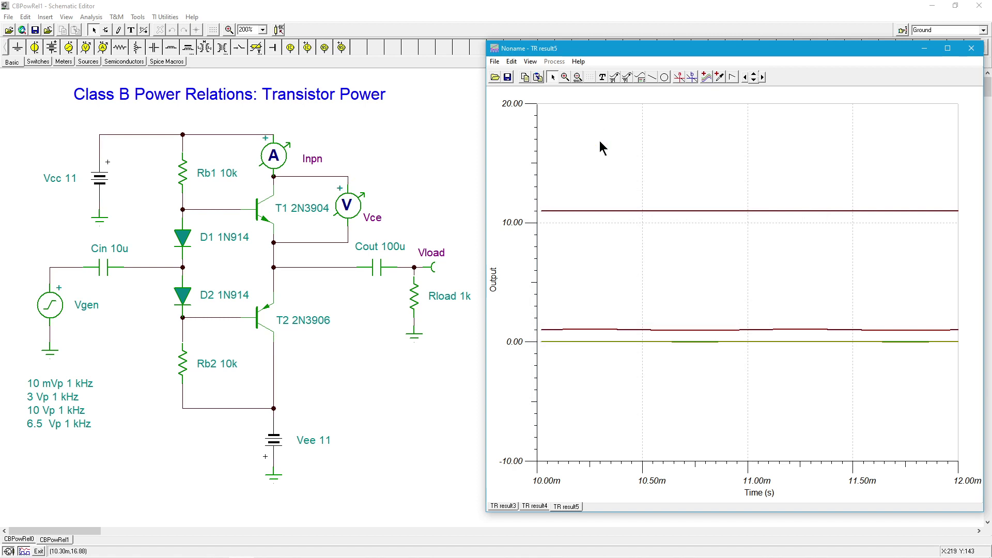
pyautogui.click(640, 78)
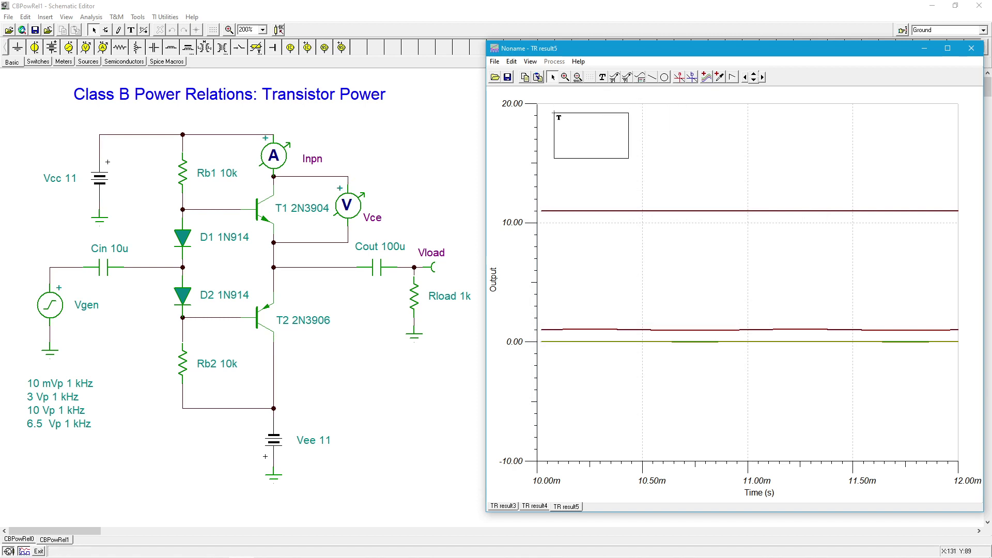
pyautogui.click(594, 133)
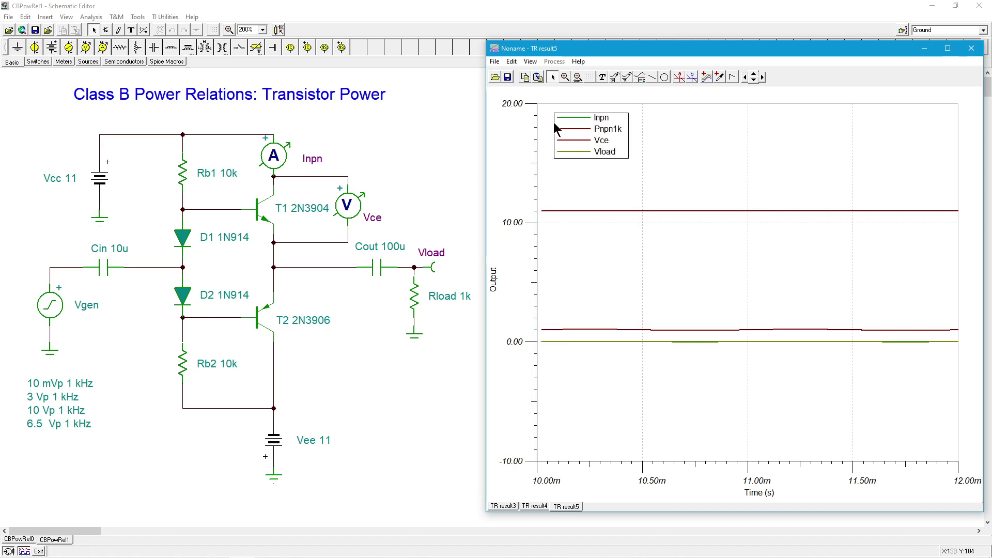
pyautogui.click(667, 330)
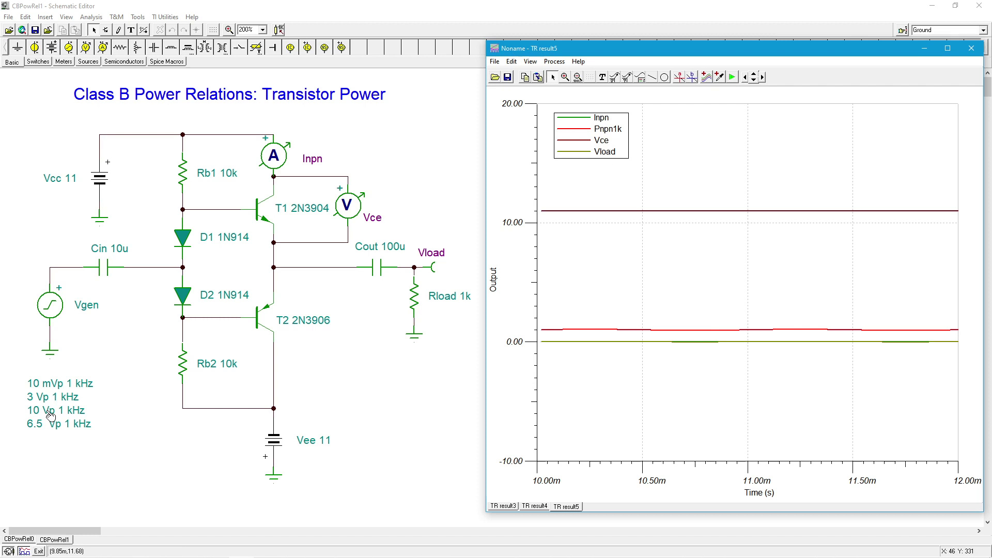
# Change the Vgen sine signal amplitude to 3 at 1 kHz and confirm both source dialogs.
pyautogui.click(49, 305)
pyautogui.doubleClick(50, 305)
pyautogui.click(514, 258)
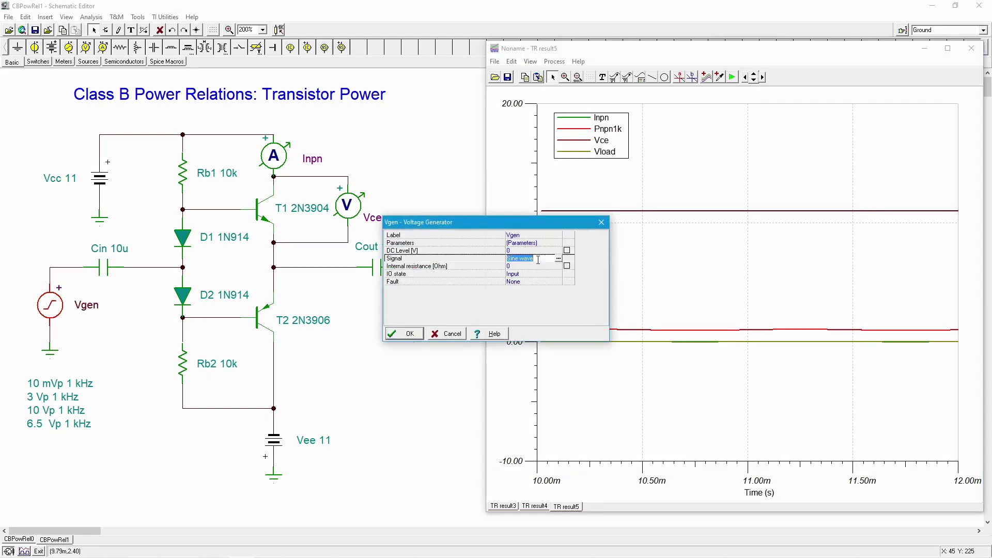
pyautogui.click(559, 258)
pyautogui.click(566, 254)
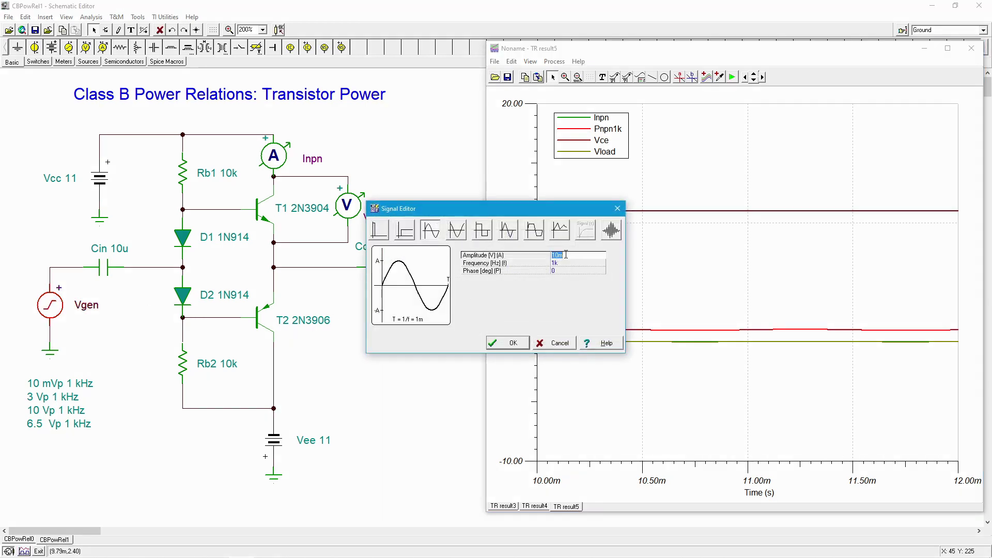
pyautogui.write('3')
pyautogui.click(509, 343)
pyautogui.click(406, 333)
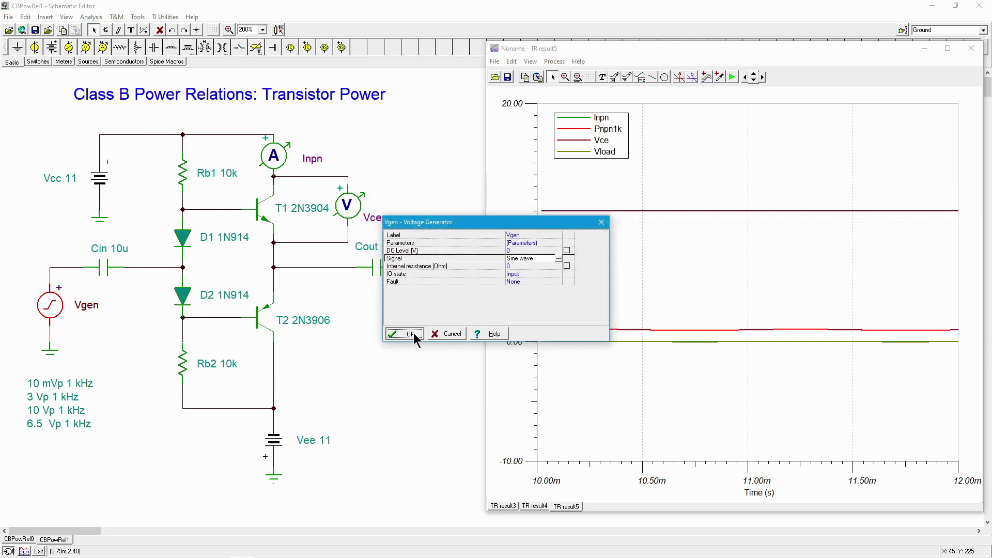
pyautogui.click(91, 17)
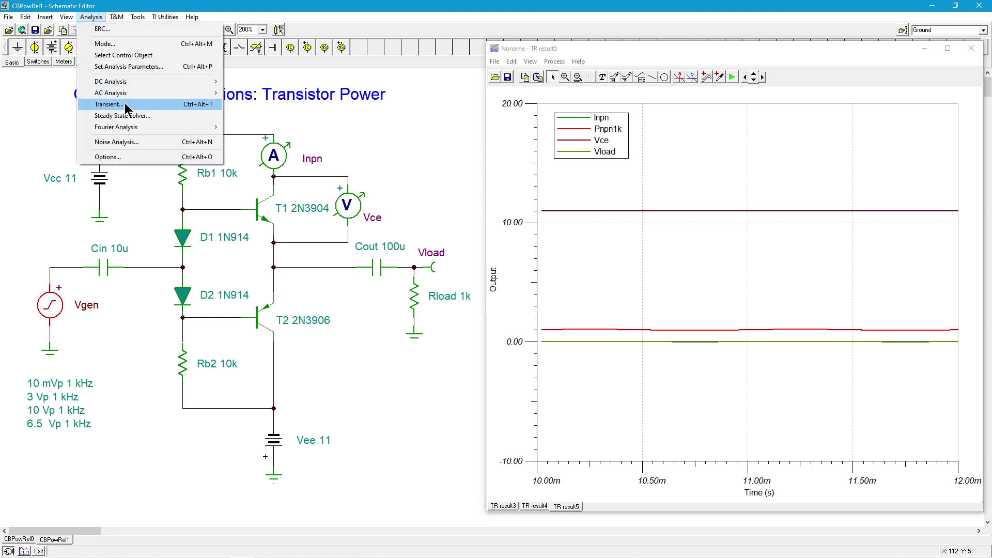
# Run the transient analysis and place a legend on the new TR result6 plot.
pyautogui.click(103, 103)
pyautogui.click(561, 252)
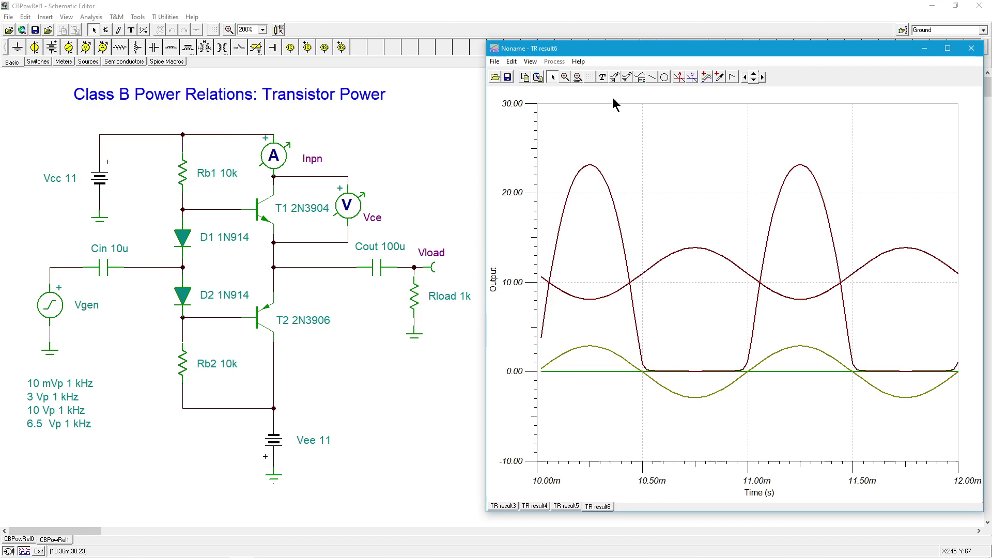
pyautogui.click(641, 77)
pyautogui.click(647, 135)
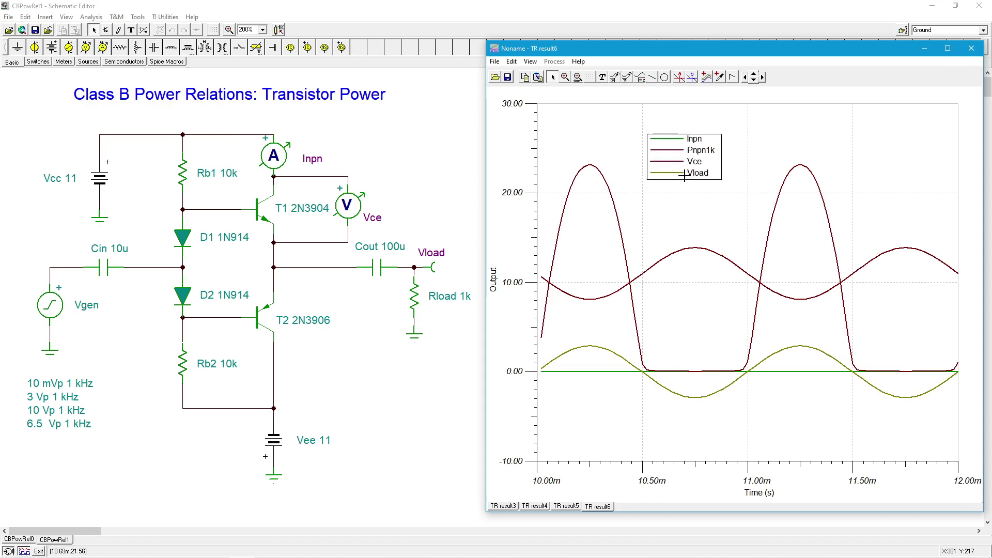
# Select the Vce, Vload and Pnpn1k curves to inspect them; Pnpn1k peaks near 23.
pyautogui.click(703, 249)
pyautogui.click(702, 397)
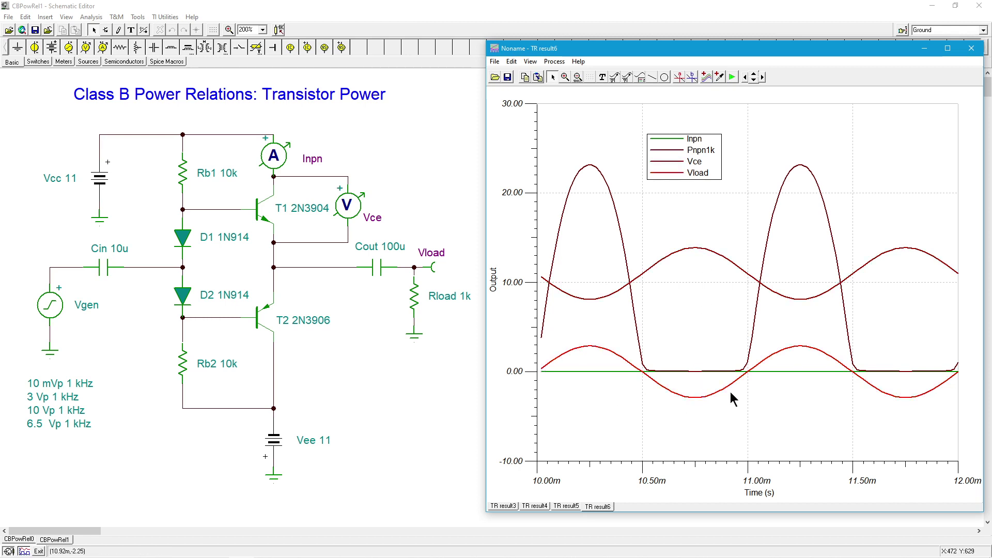
pyautogui.click(637, 338)
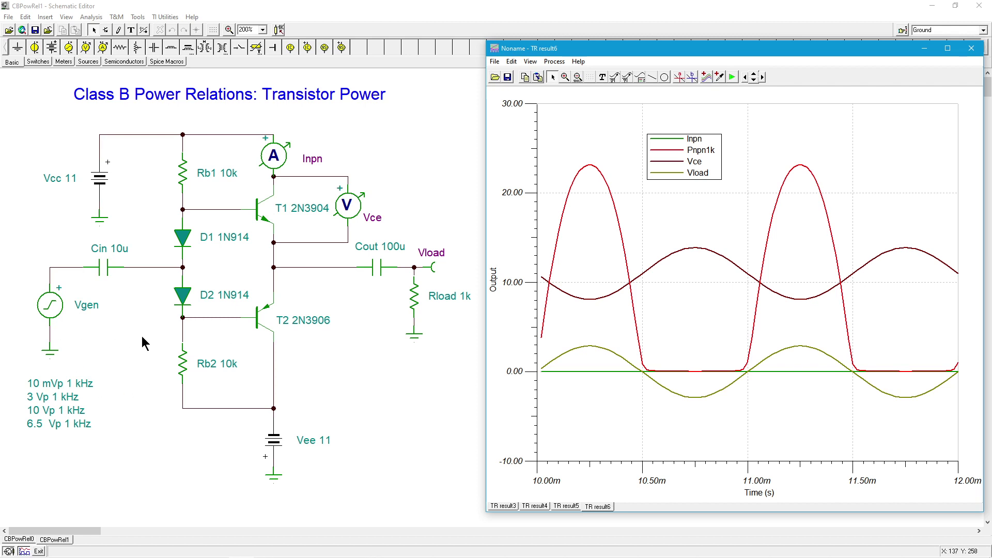
# Raise the Vgen sine amplitude from 3 to 10 and confirm both dialogs.
pyautogui.doubleClick(54, 311)
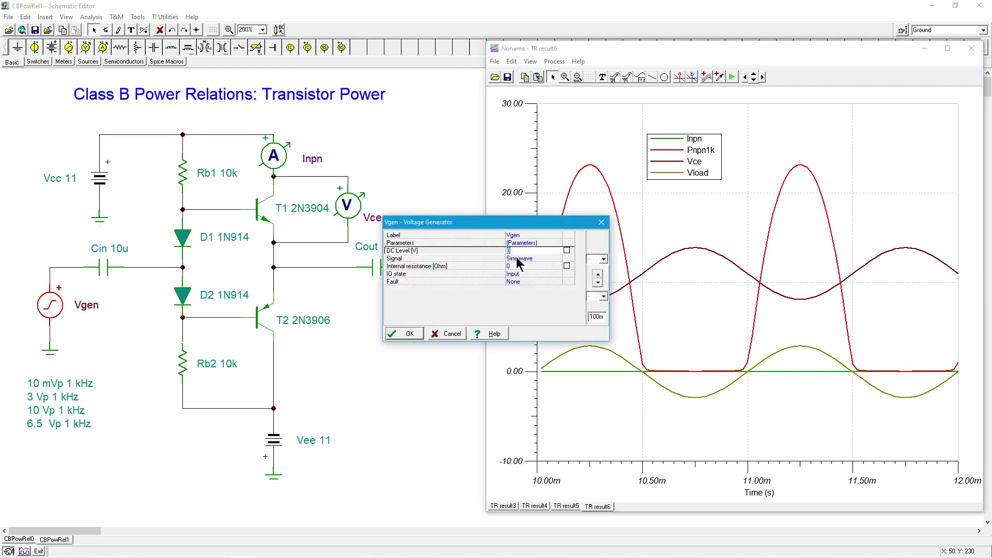
pyautogui.click(518, 258)
pyautogui.click(566, 258)
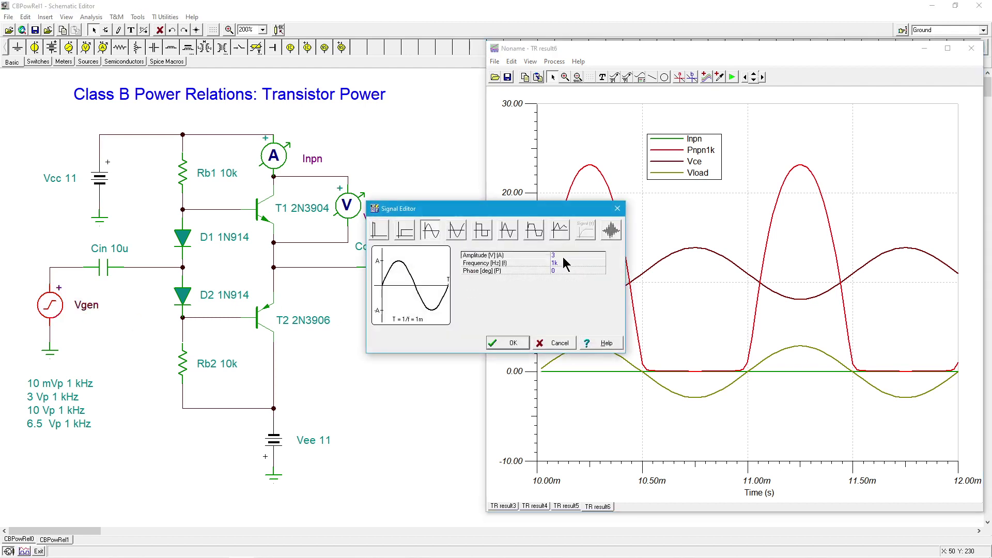
pyautogui.click(564, 254)
pyautogui.write('10')
pyautogui.click(511, 342)
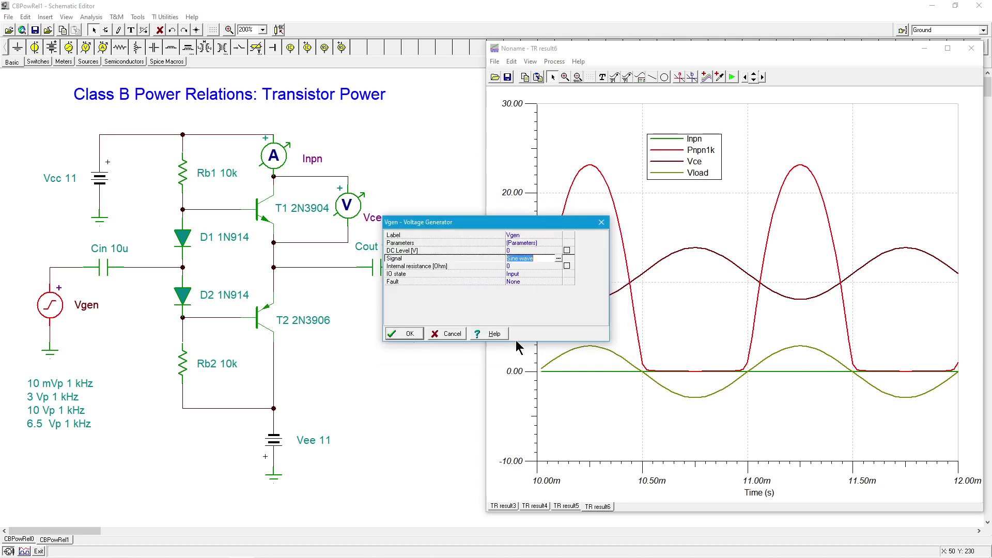
pyautogui.click(412, 335)
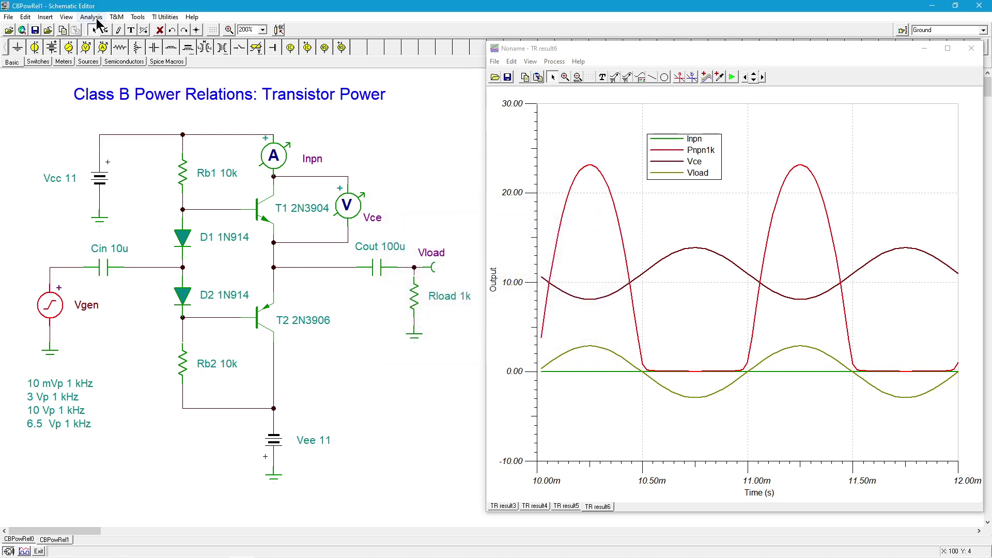
# Run the transient to get TR result7, add a legend, and inspect the Pnpn1k and Vce curves.
pyautogui.click(94, 17)
pyautogui.click(124, 103)
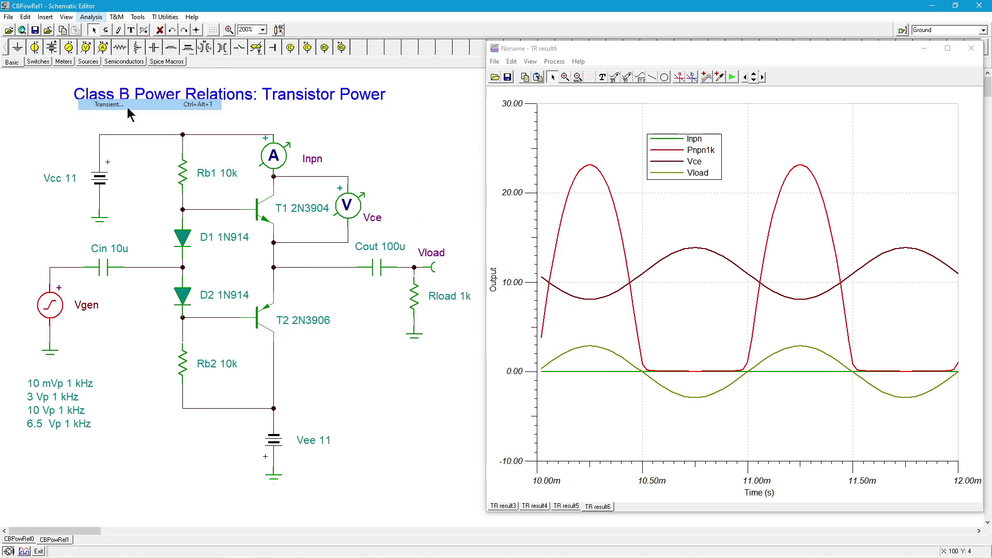
pyautogui.click(558, 253)
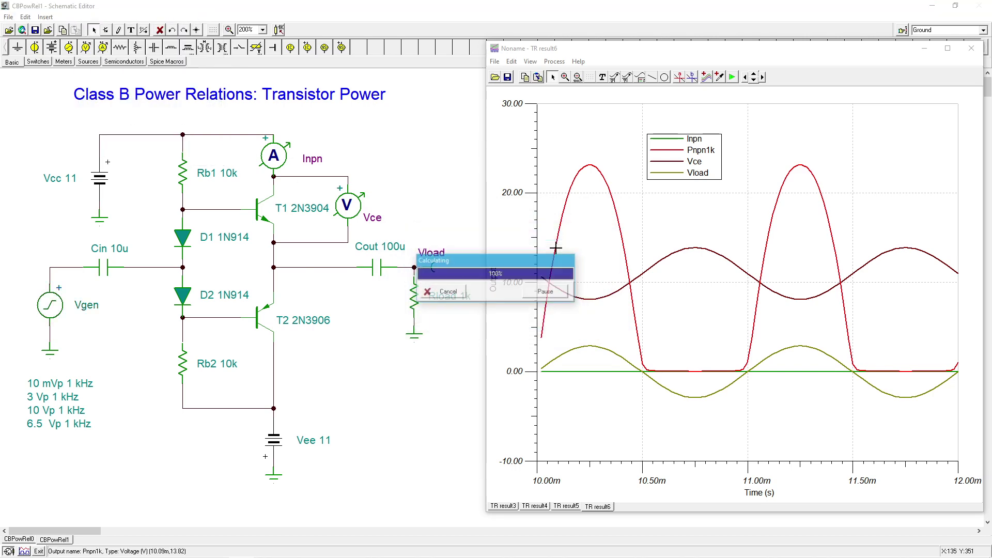
pyautogui.click(643, 79)
pyautogui.click(661, 107)
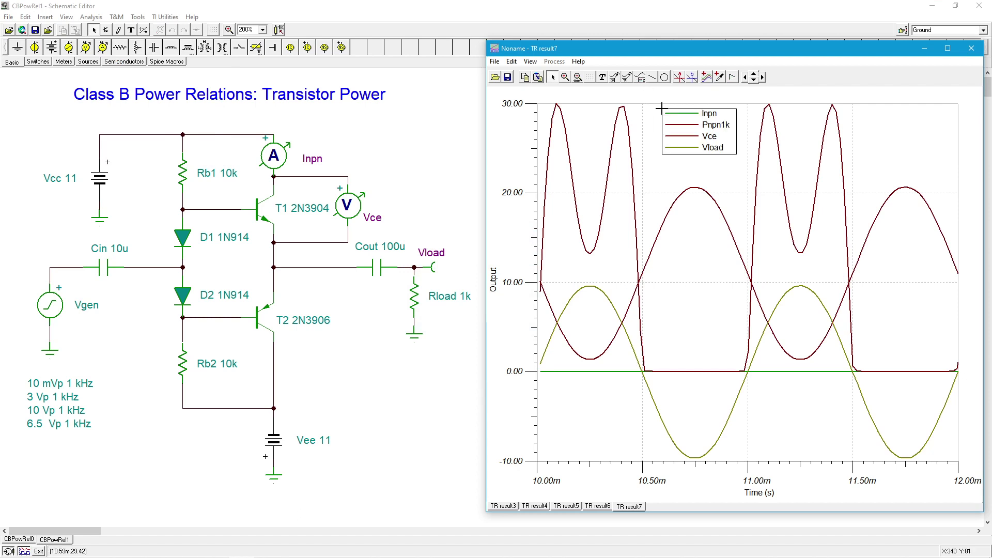
pyautogui.click(631, 151)
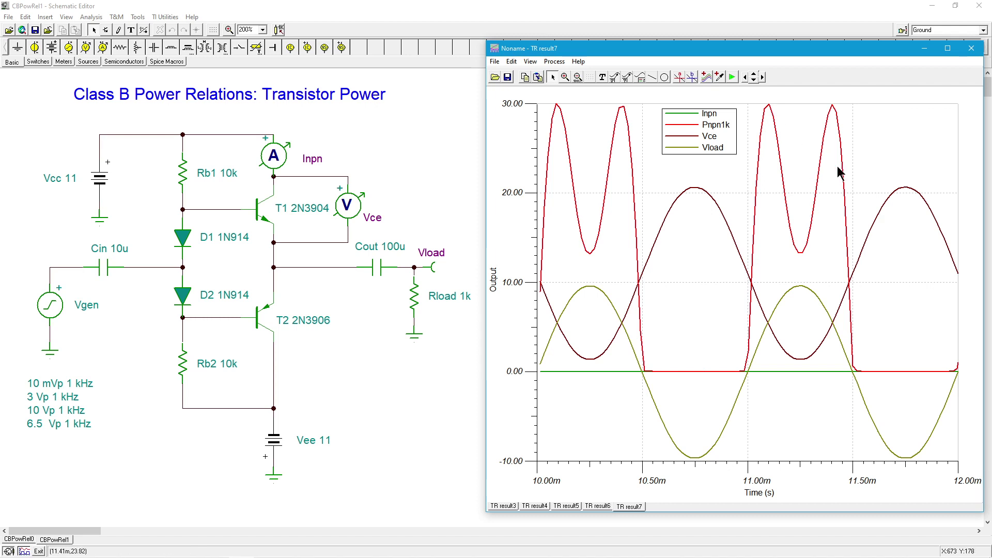
pyautogui.click(694, 187)
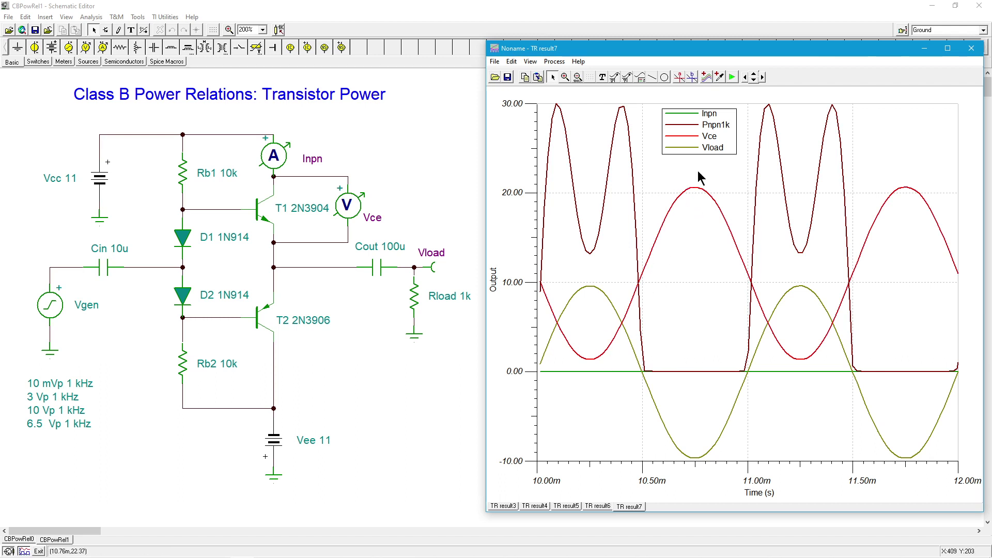
pyautogui.click(631, 177)
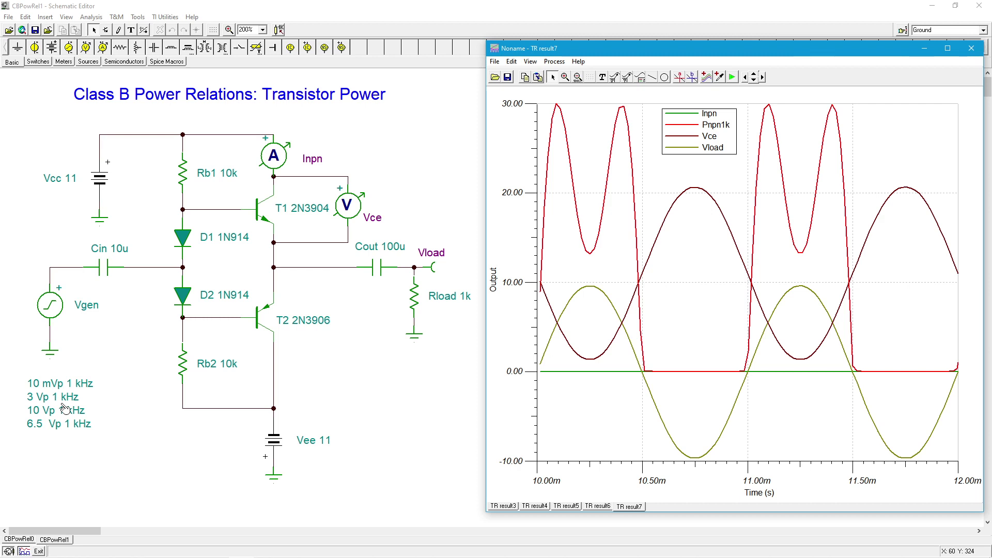
# Lower the Vgen sine amplitude from 10 to 6.5 and confirm both dialogs.
pyautogui.doubleClick(54, 311)
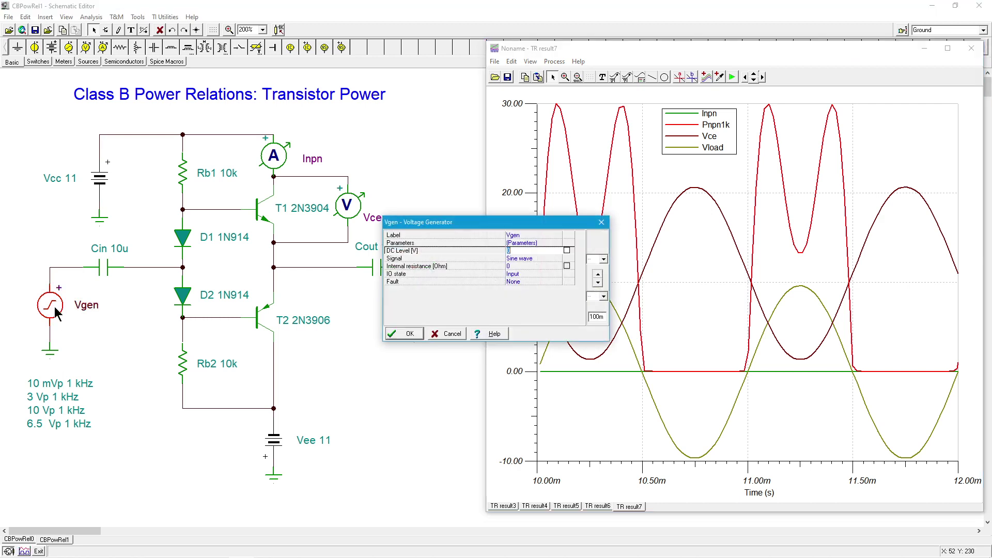
pyautogui.click(528, 264)
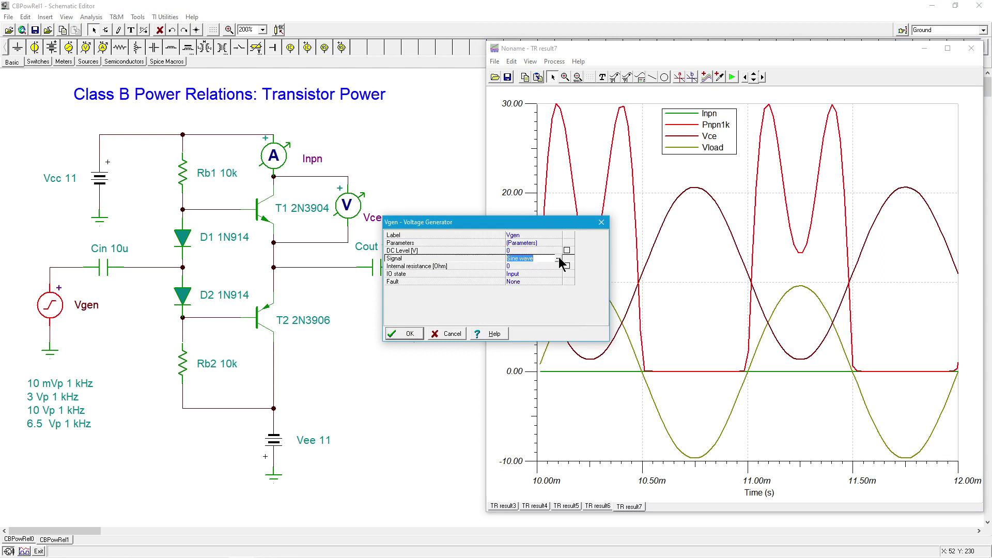
pyautogui.click(563, 259)
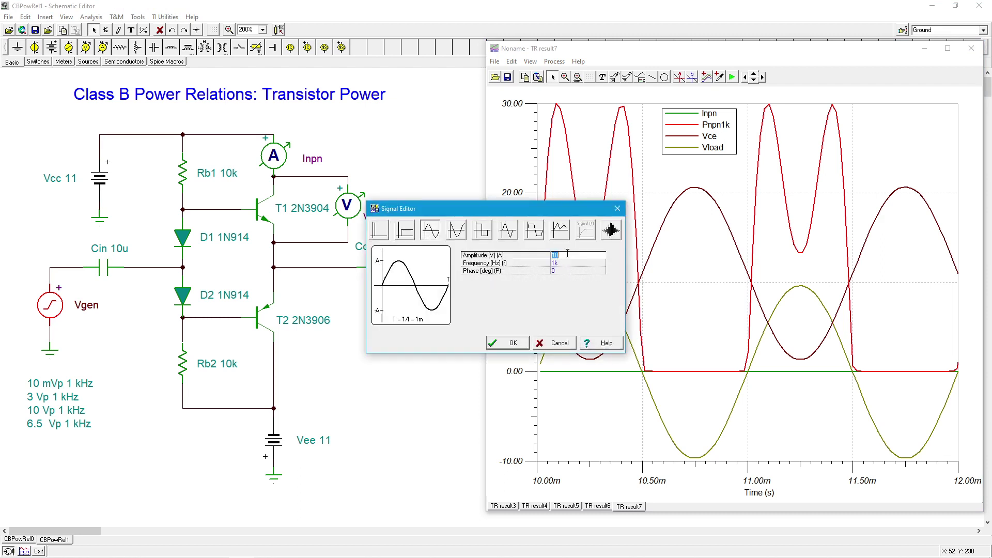
pyautogui.click(569, 254)
pyautogui.write('6.5')
pyautogui.click(516, 343)
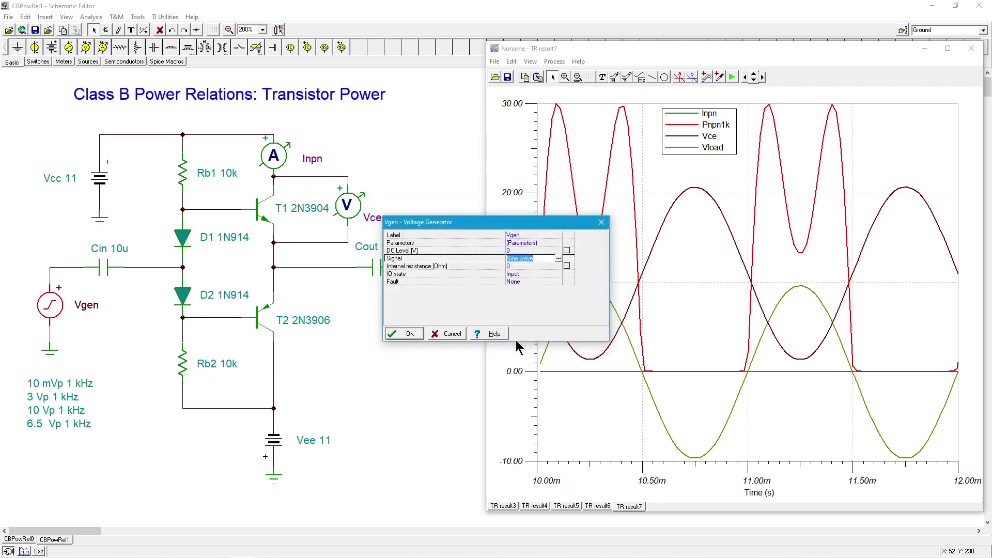
pyautogui.click(417, 335)
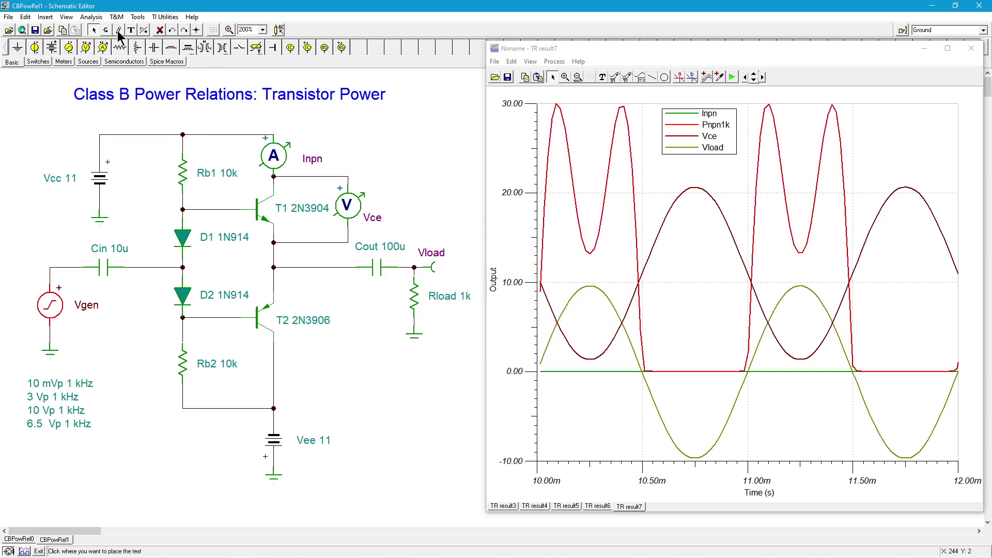
# Run the transient to get TR result8, add a legend, and select the Pnpn1k curve.
pyautogui.click(91, 17)
pyautogui.click(116, 105)
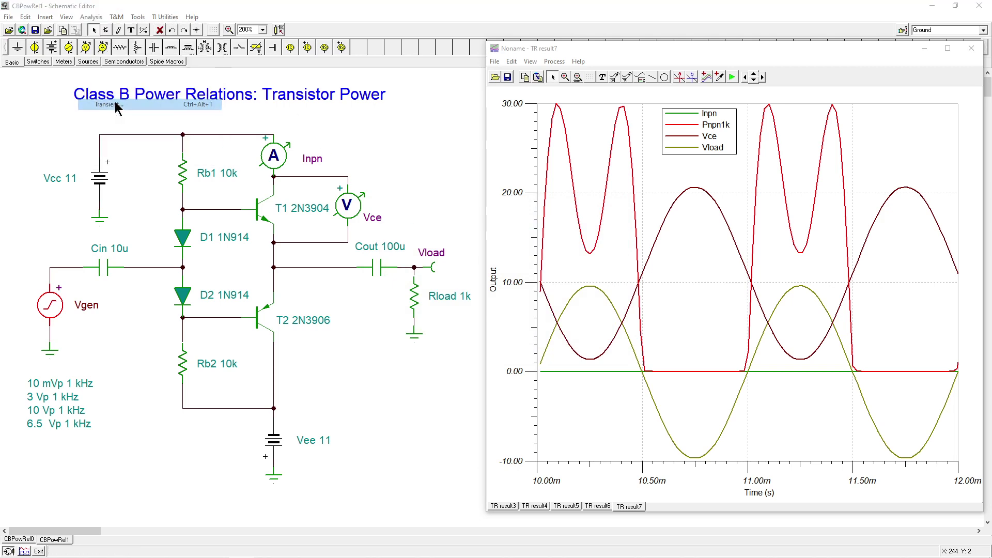
pyautogui.click(564, 251)
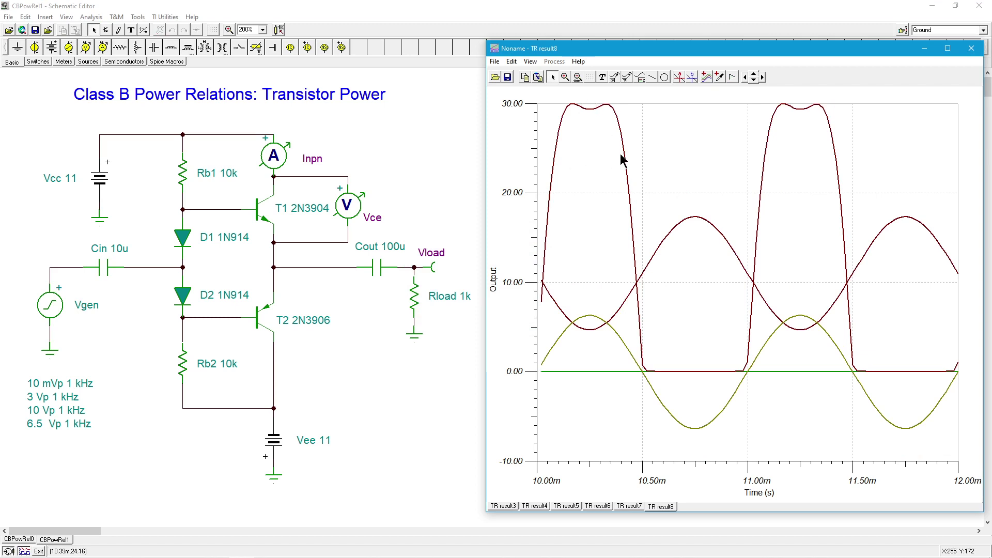
pyautogui.click(640, 79)
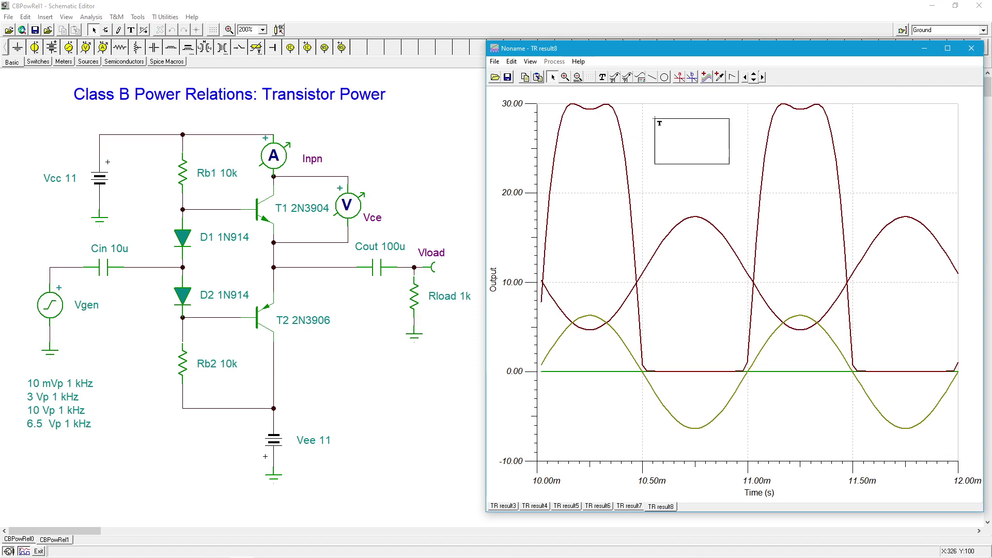
pyautogui.click(654, 120)
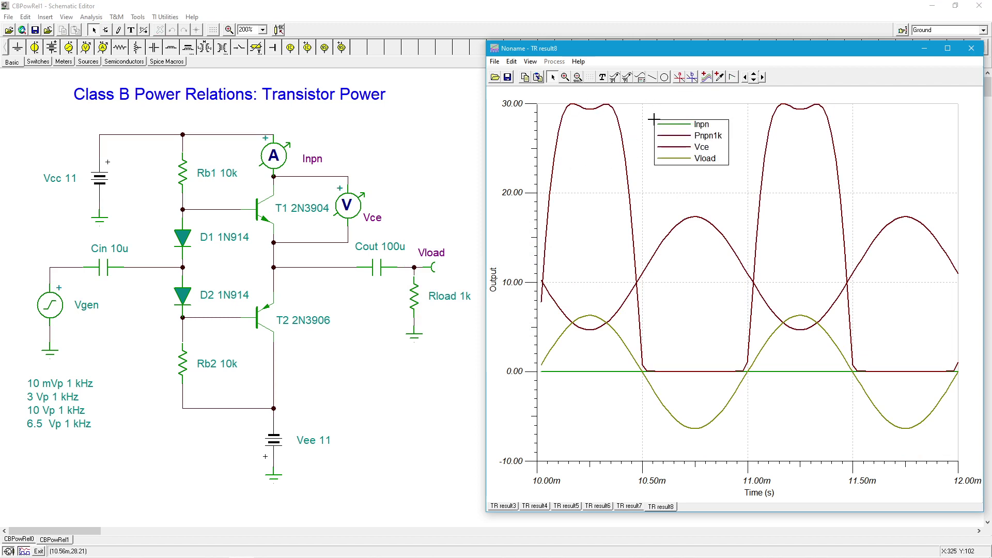
pyautogui.click(623, 149)
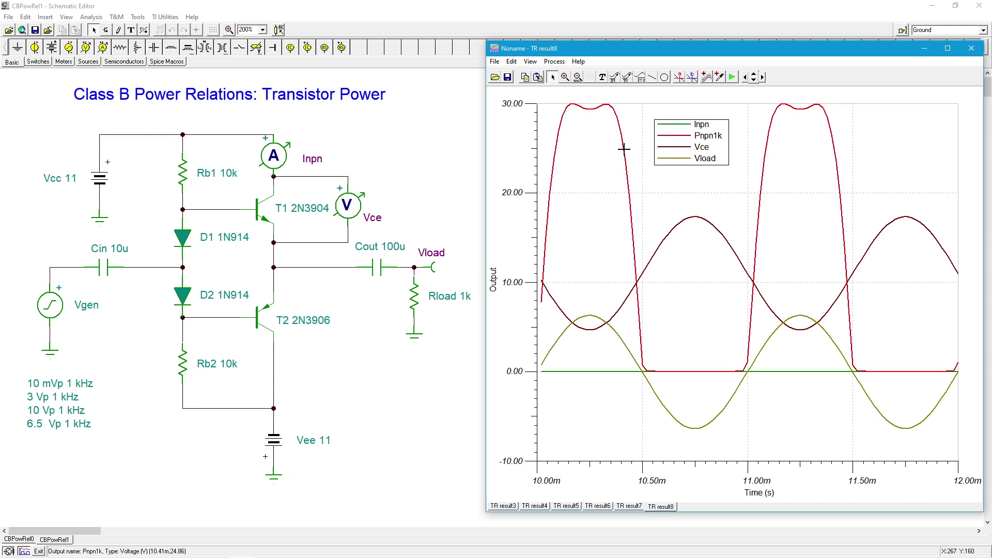
pyautogui.click(629, 506)
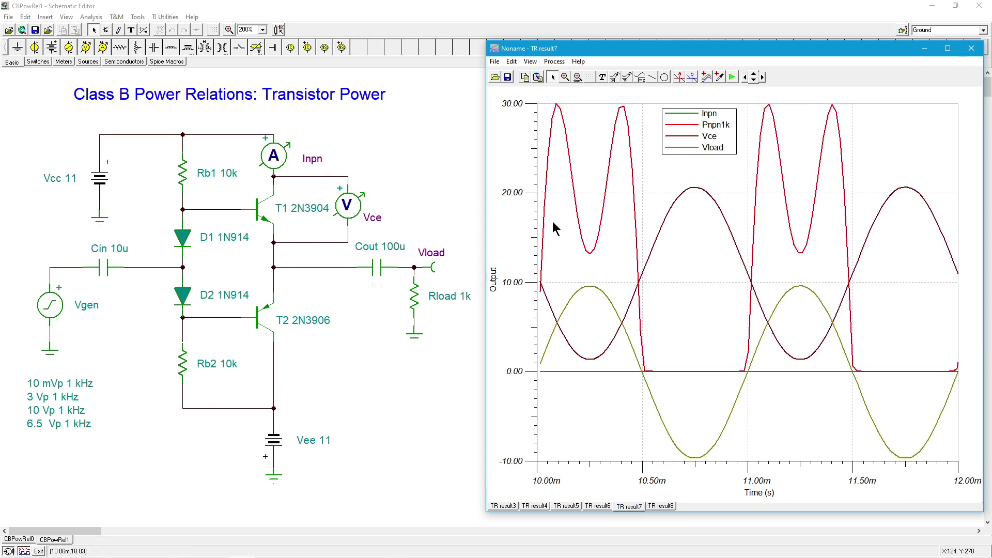
pyautogui.click(664, 507)
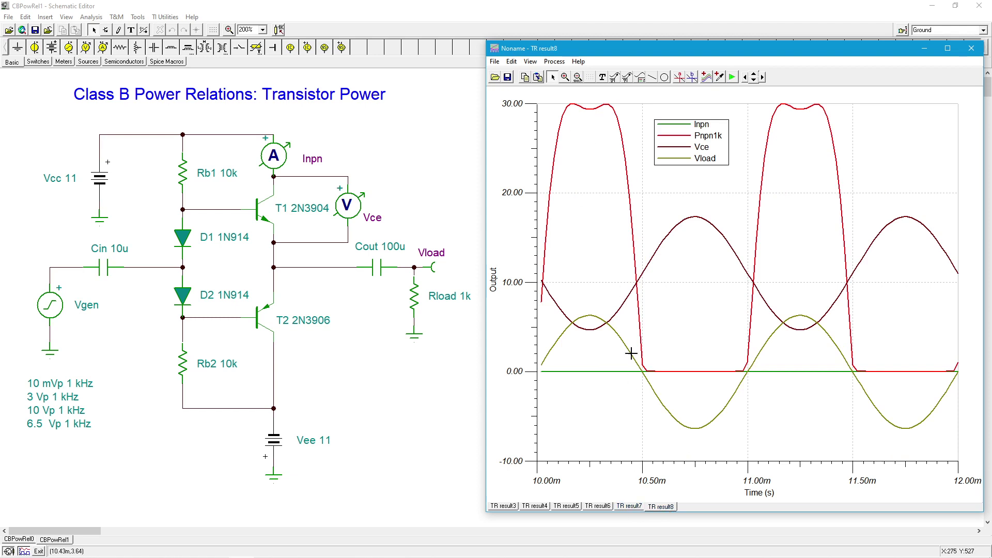
pyautogui.click(625, 508)
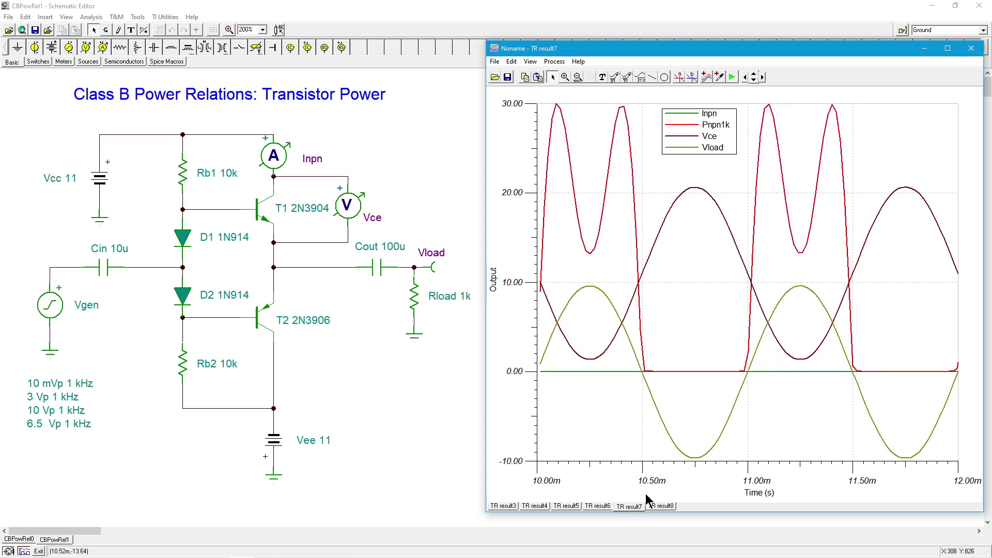
pyautogui.click(658, 504)
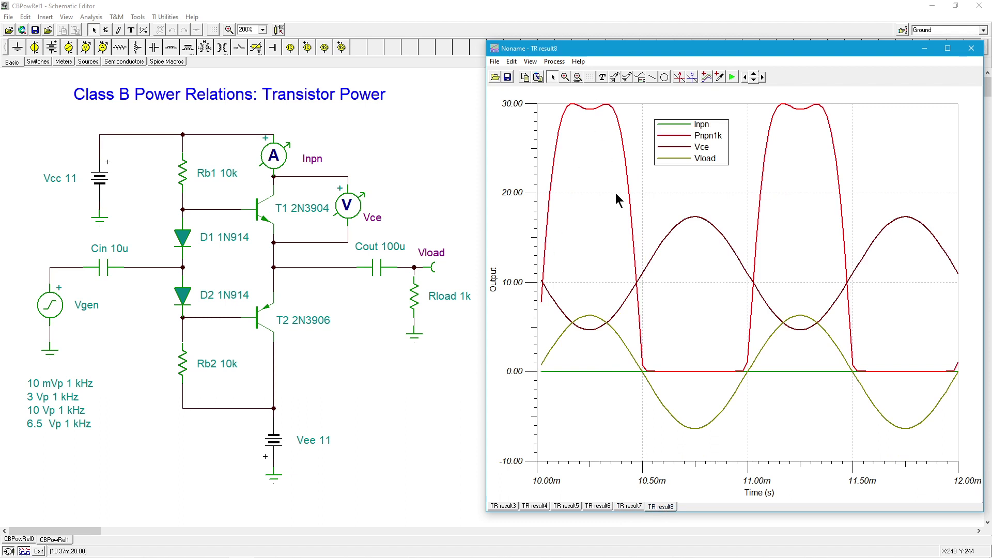
pyautogui.click(633, 507)
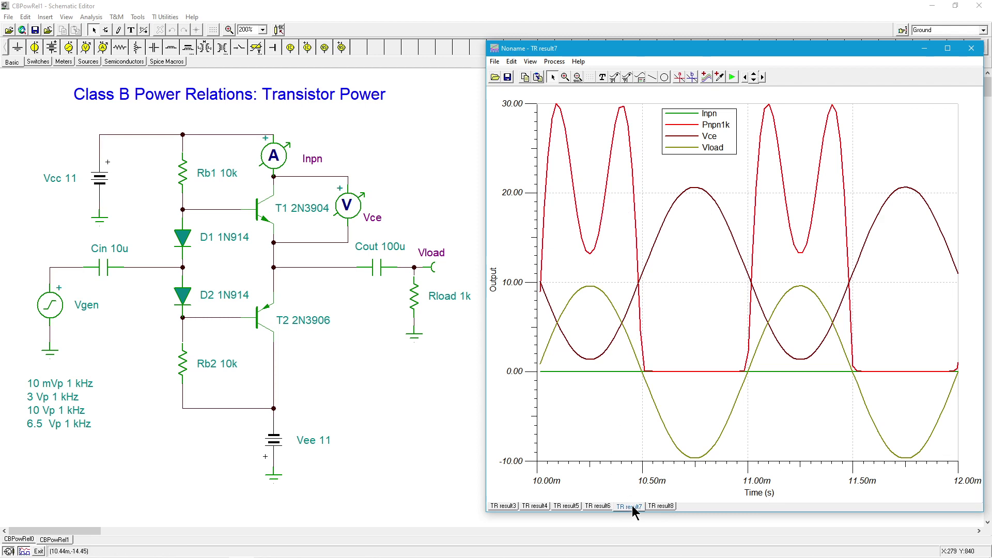
pyautogui.click(662, 506)
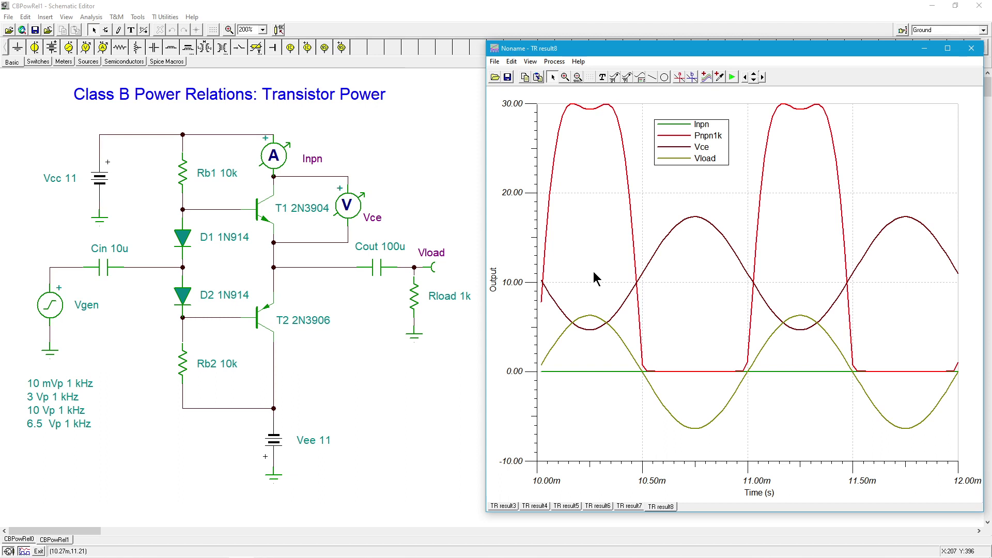
# Clear the curve selection and bring the TR result8 plot window forward beside the schematic.
pyautogui.click(459, 381)
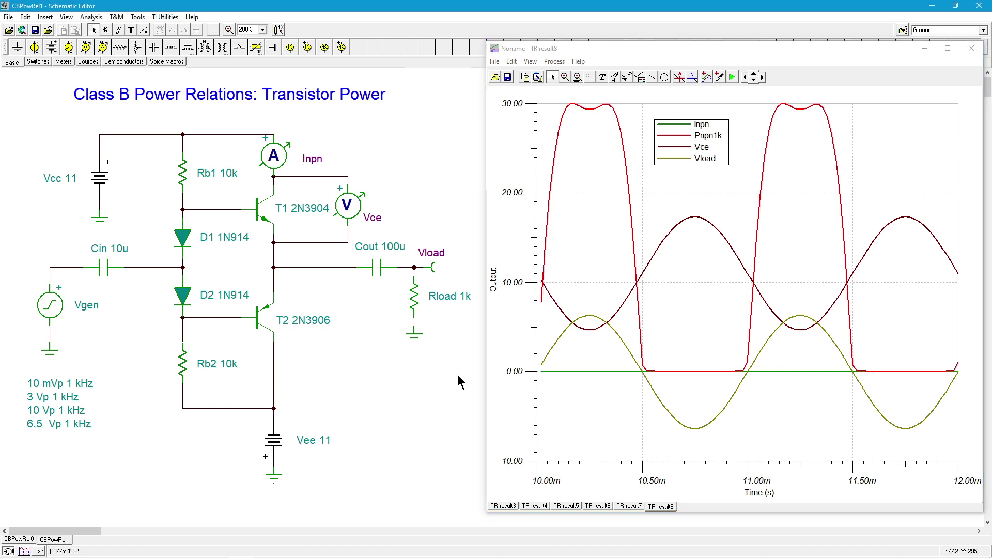
pyautogui.click(581, 406)
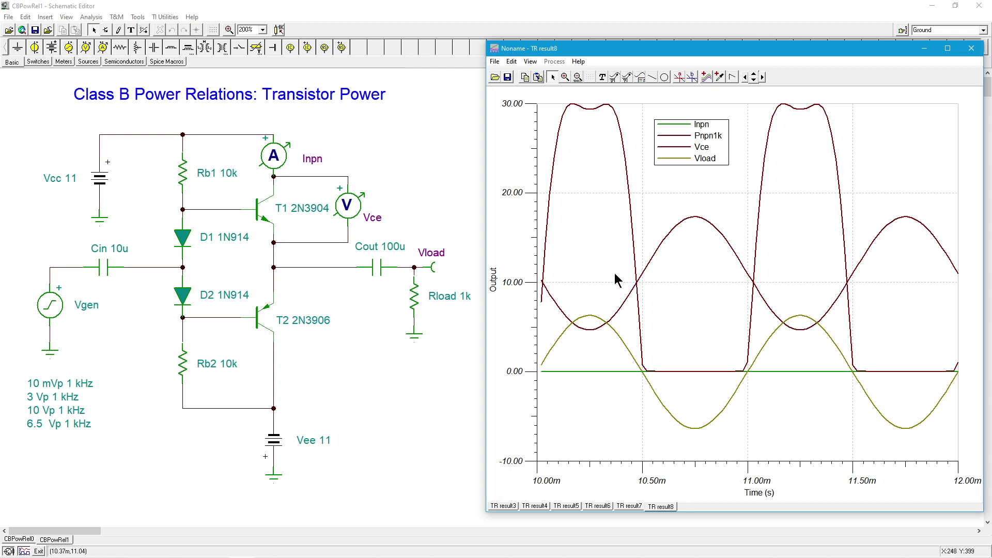
pyautogui.click(452, 396)
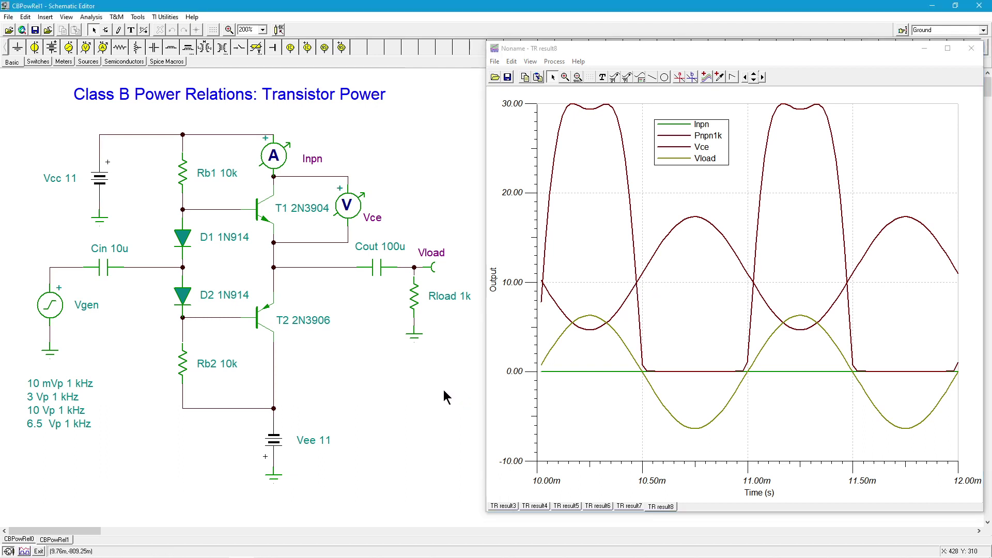